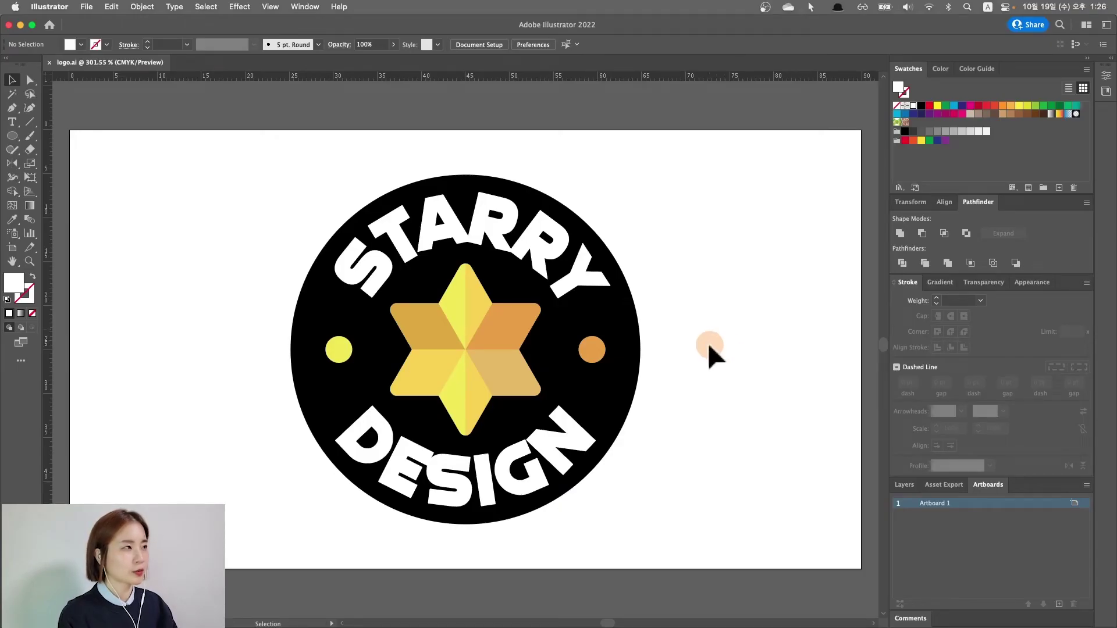
Step: Create a new 90 × 50 mm document
key(ctrl+n)
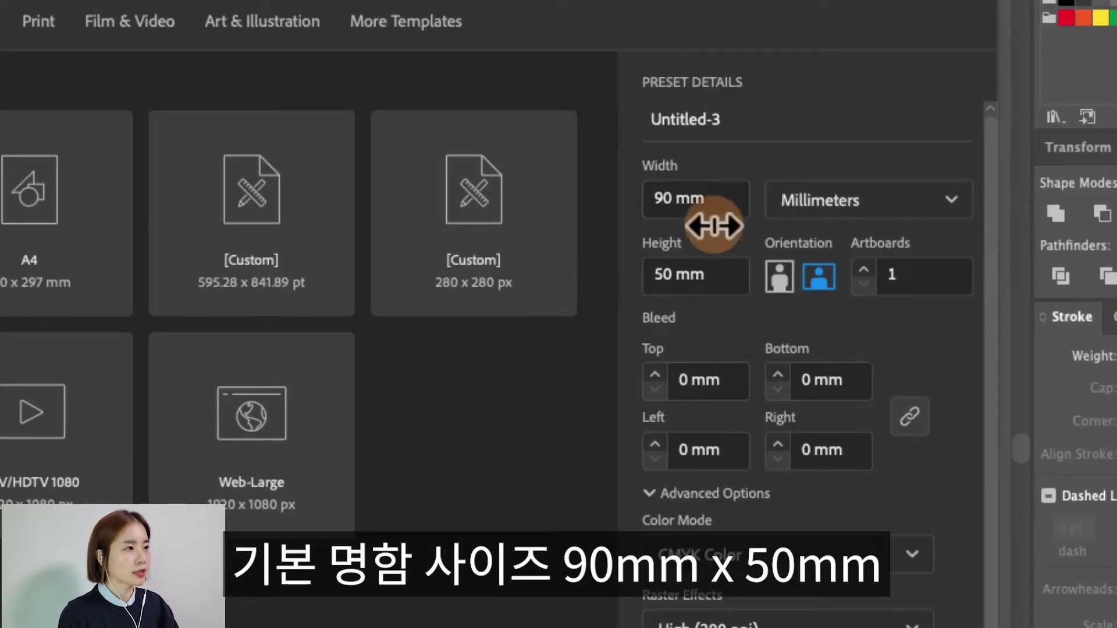
click(724, 209)
click(721, 277)
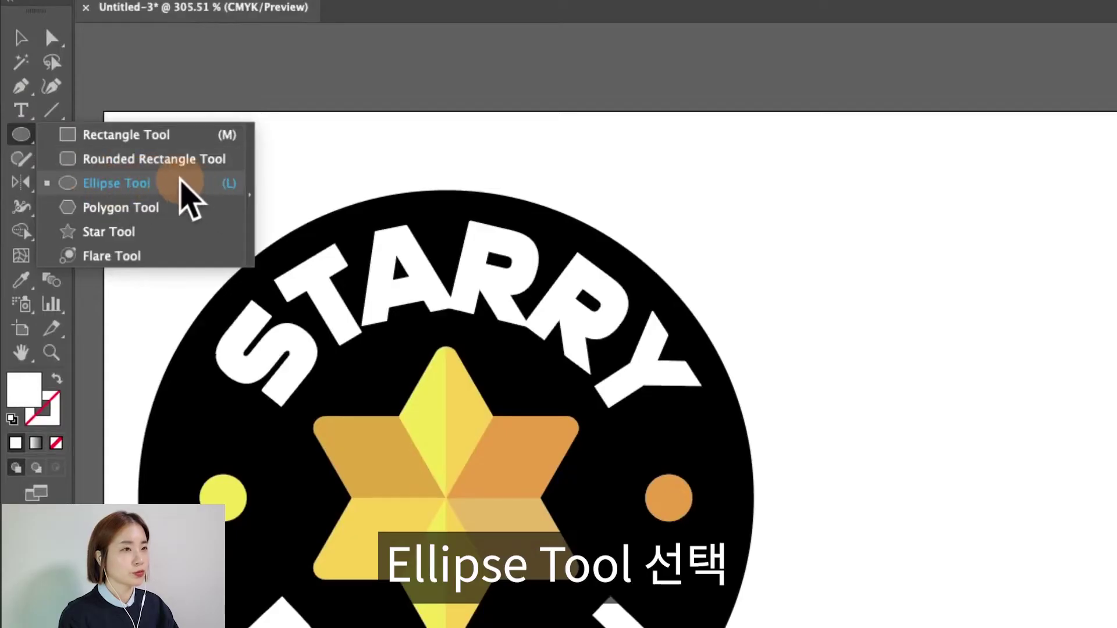
Step: Draw an exact 40 × 40 mm circle with the Ellipse Tool
click(180, 181)
click(905, 215)
text(40)
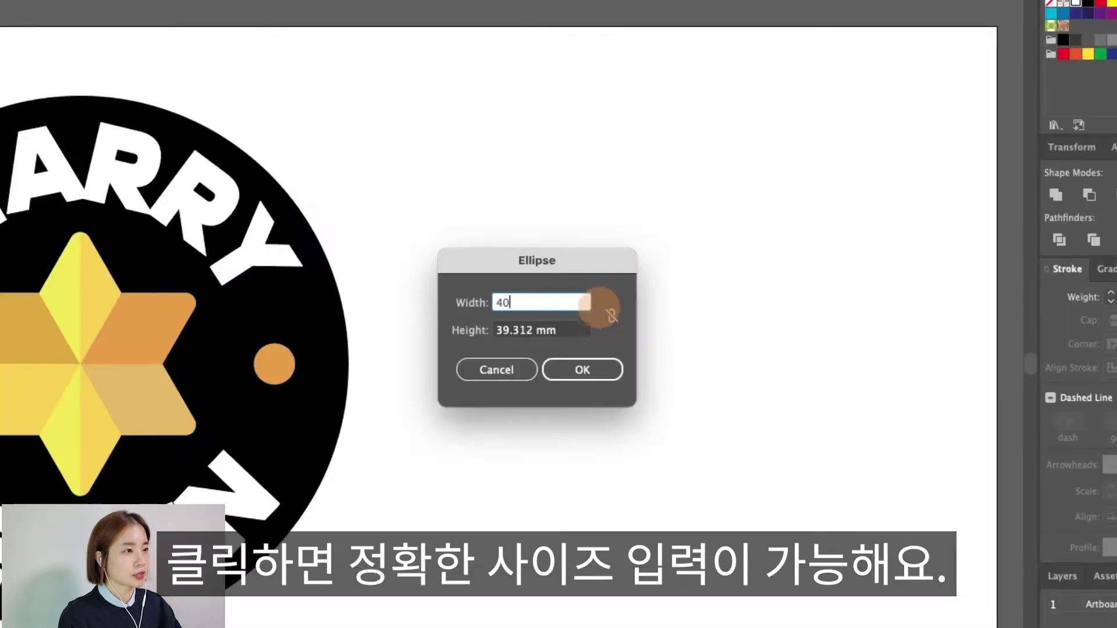
key(Tab)
key(Return)
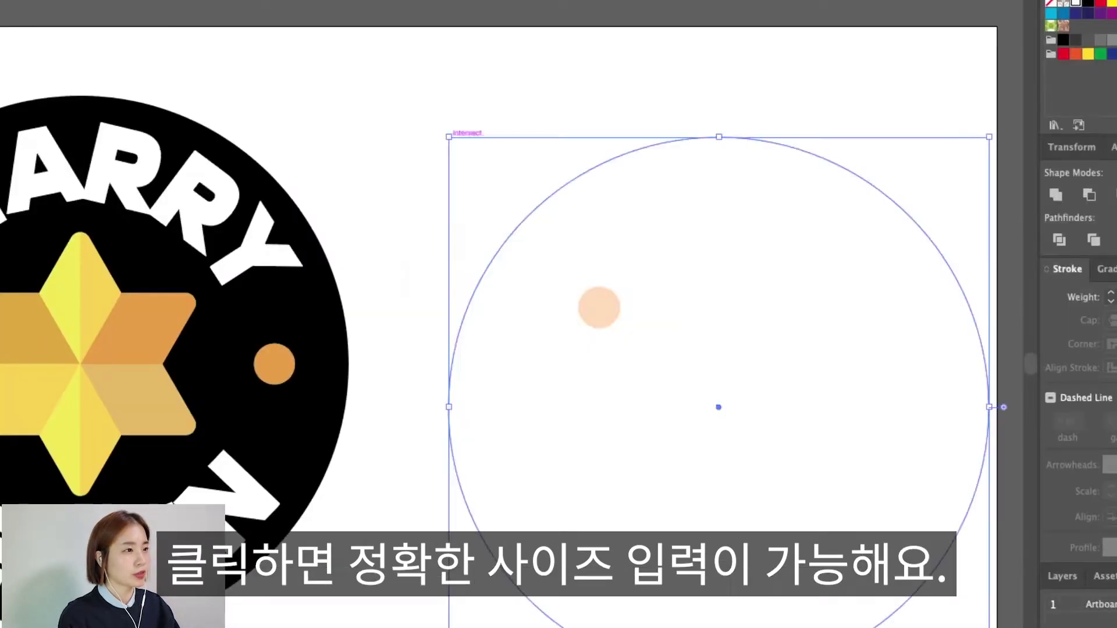
Step: Give the circle no fill and a black stroke
click(883, 149)
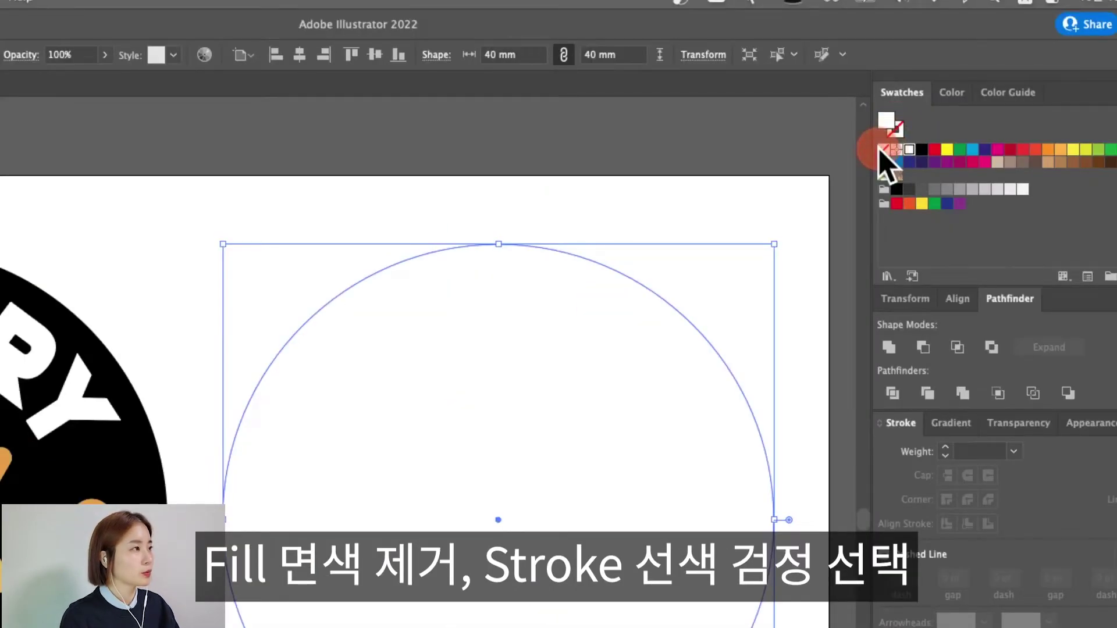
key(shift+x)
click(921, 150)
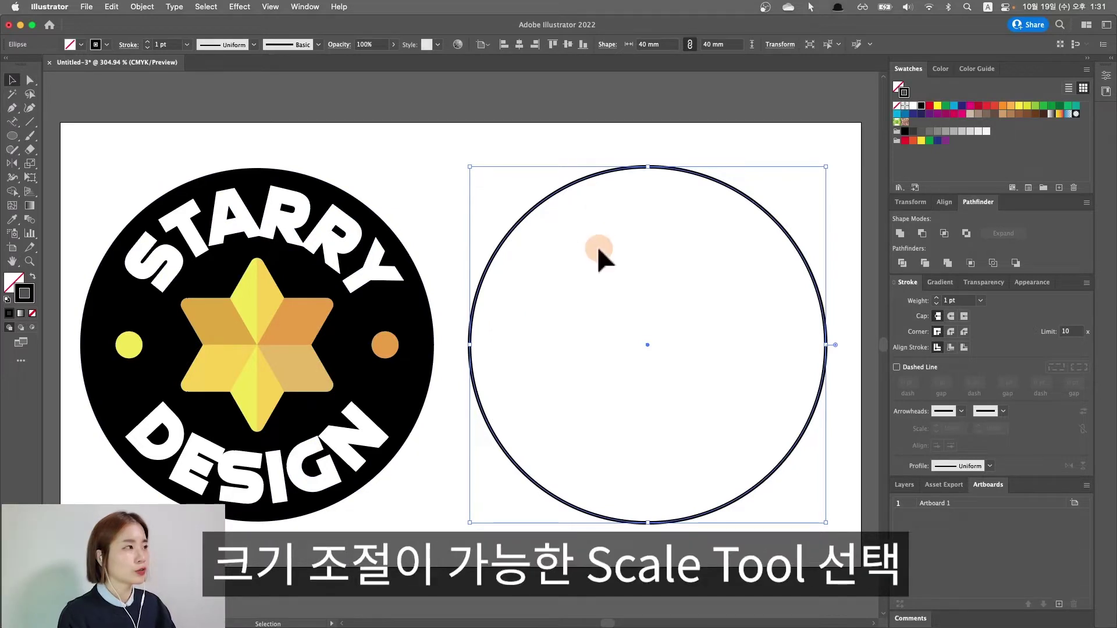
Step: Make a concentric 60% scaled copy of the circle, a 24 mm inner circle
drag(29, 163, 100, 164)
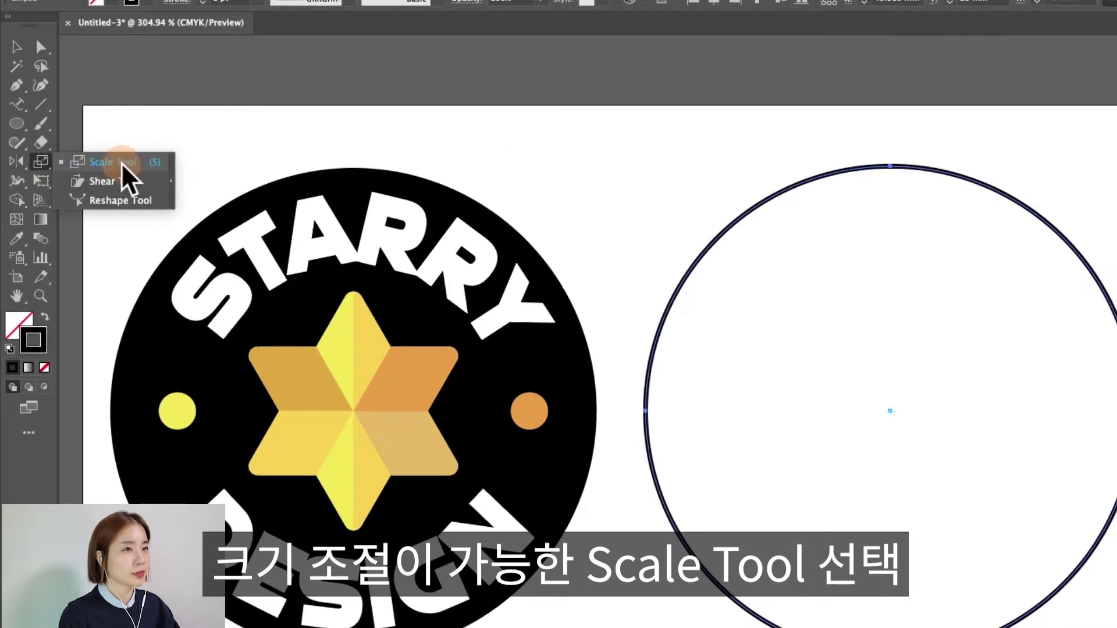
alt+click(857, 335)
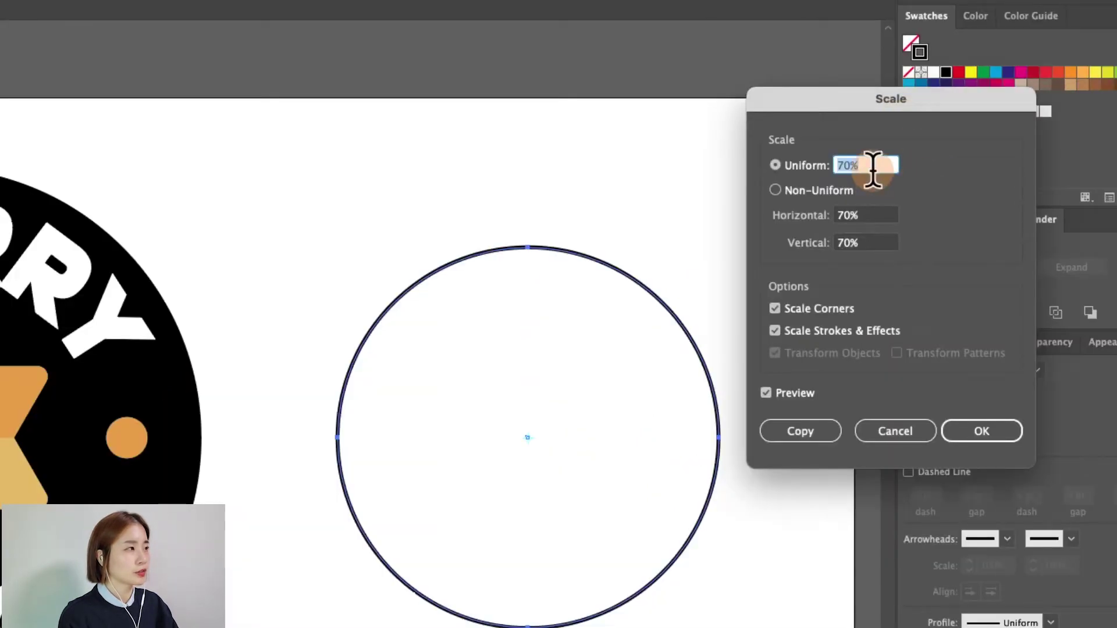
text(60%)
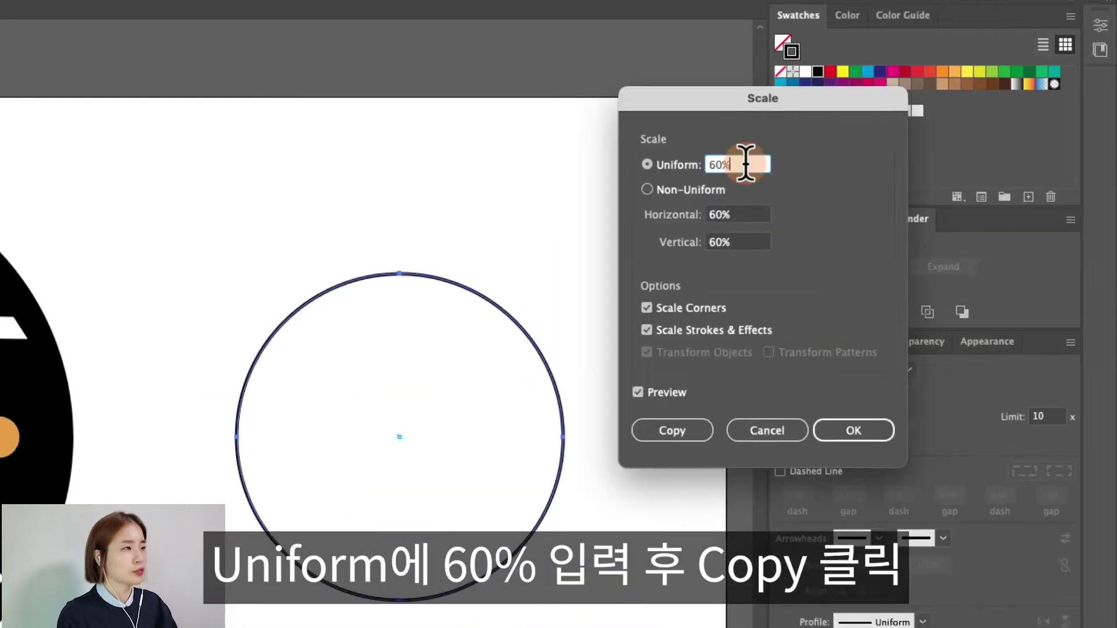
click(672, 430)
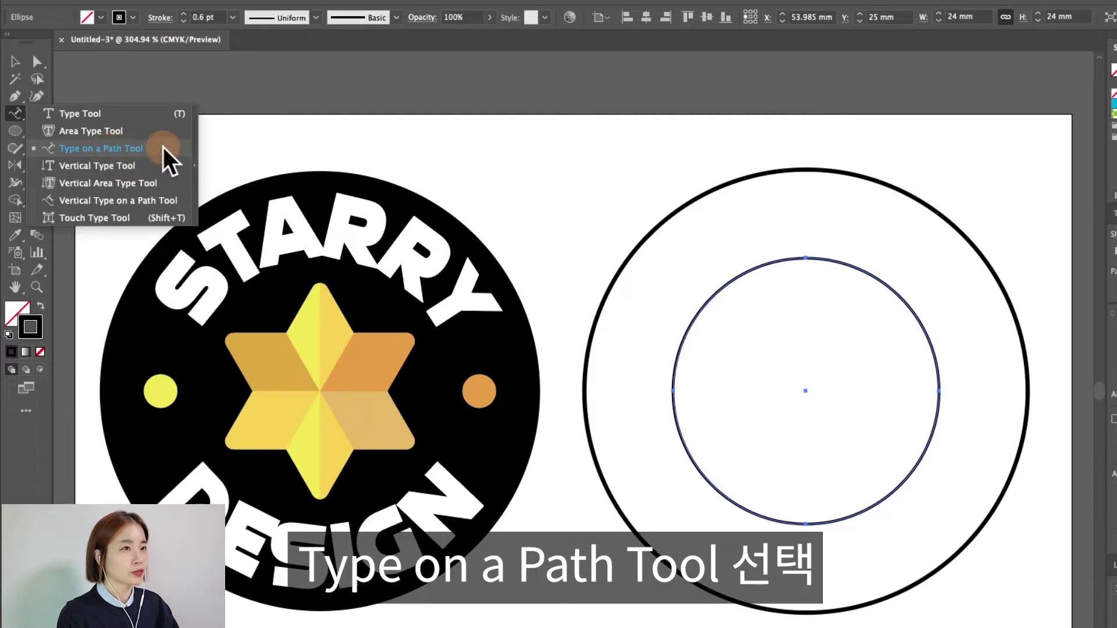
Step: Type STARRY as path text along the inner circle
click(178, 150)
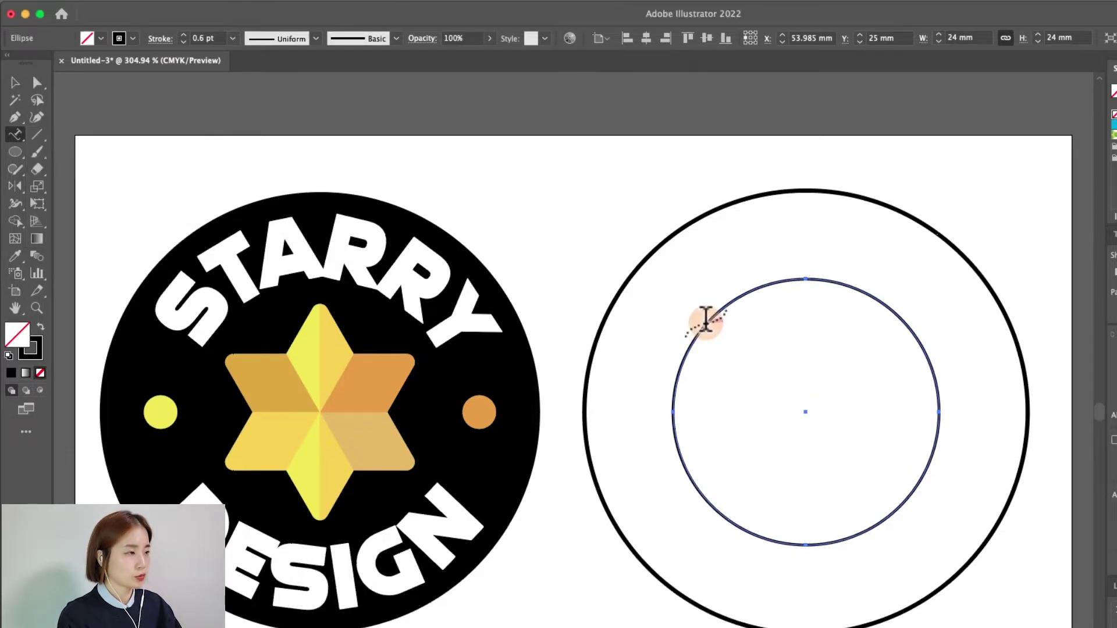
click(705, 299)
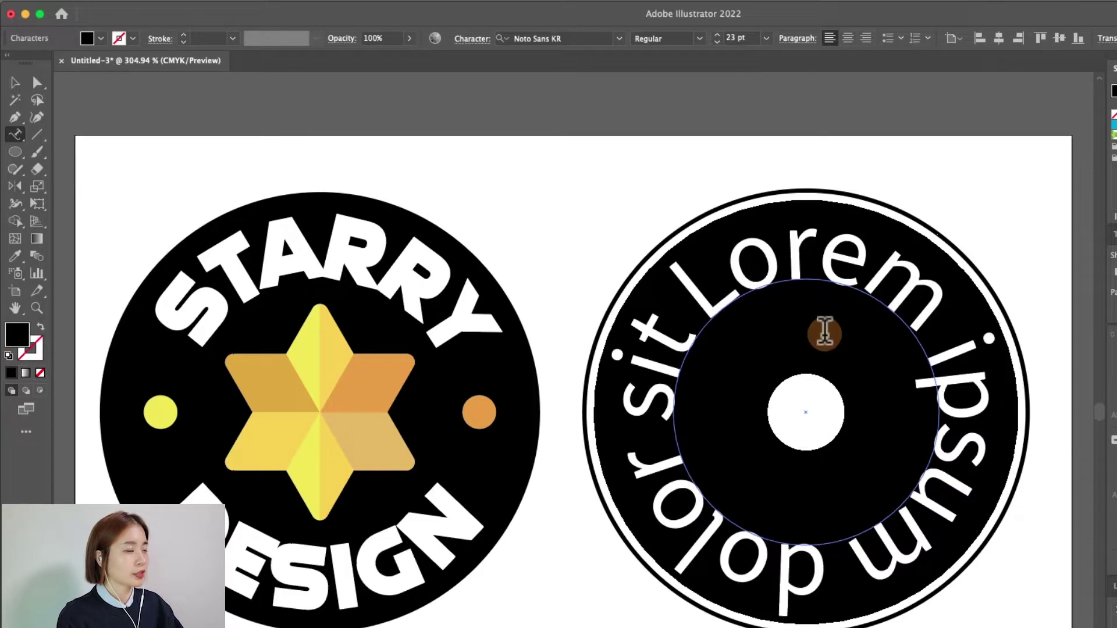
text(STARRY)
key(super+Return)
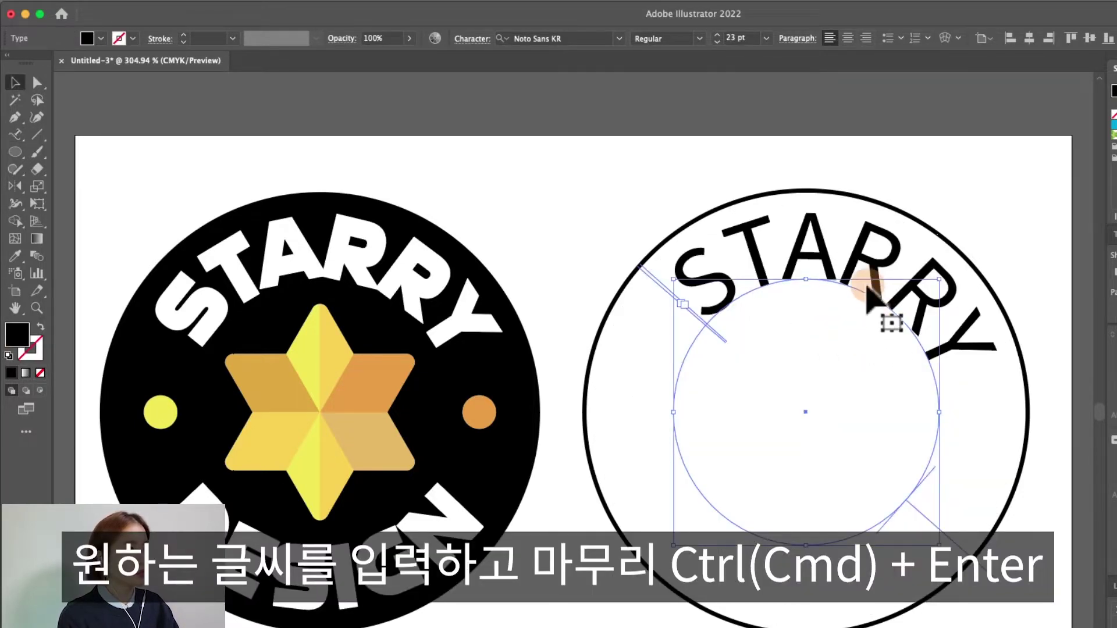
click(583, 36)
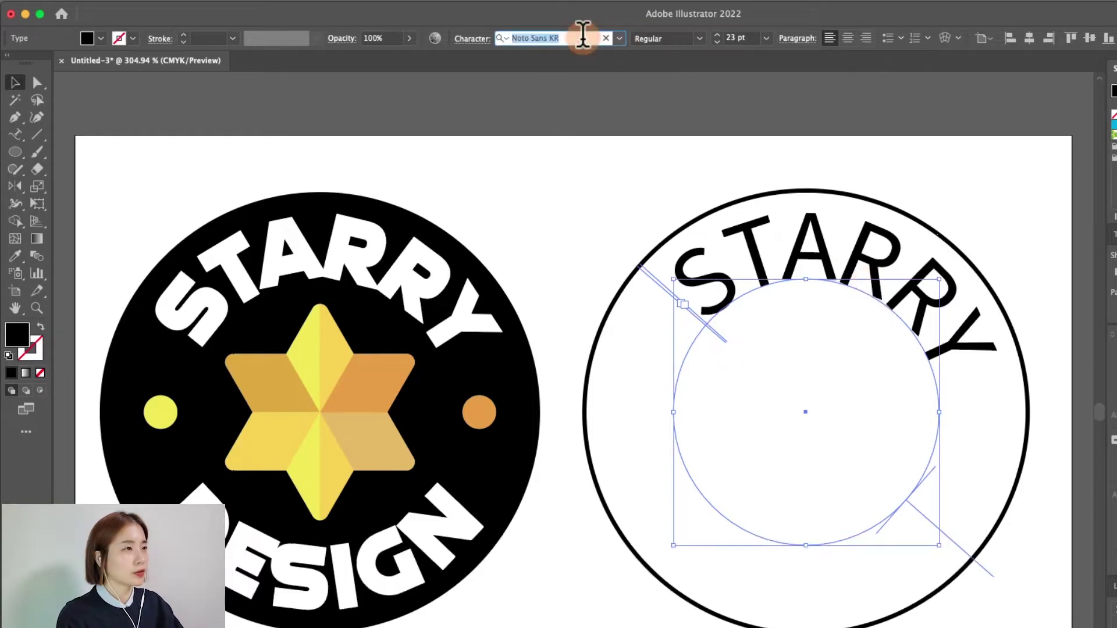
Step: Apply the Quicksilver font to STARRY at 26 pt
text(qu)
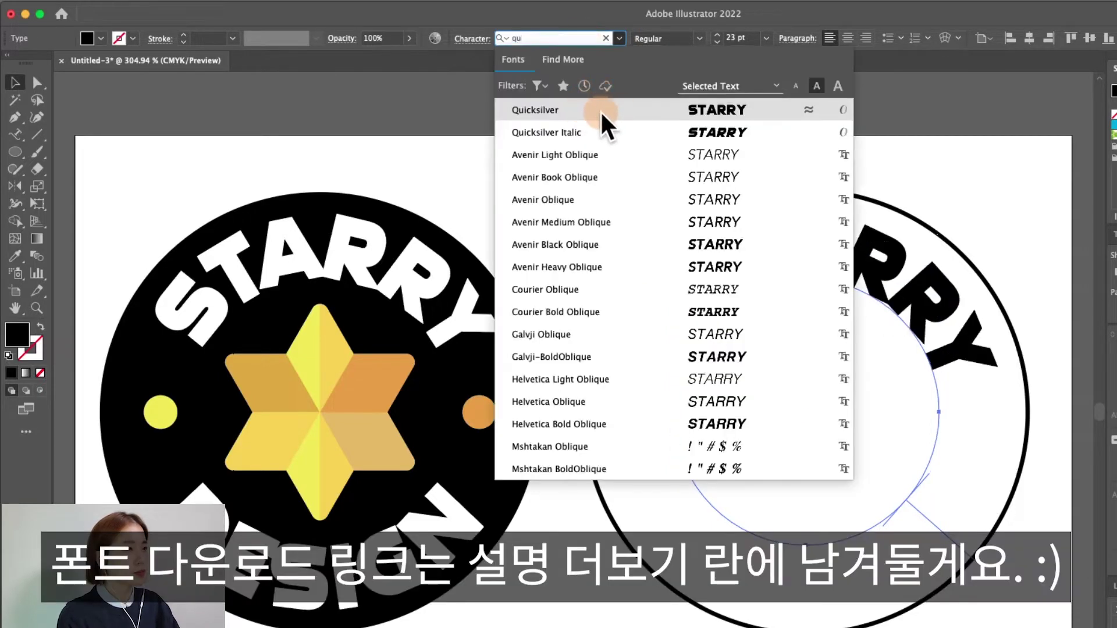
click(604, 111)
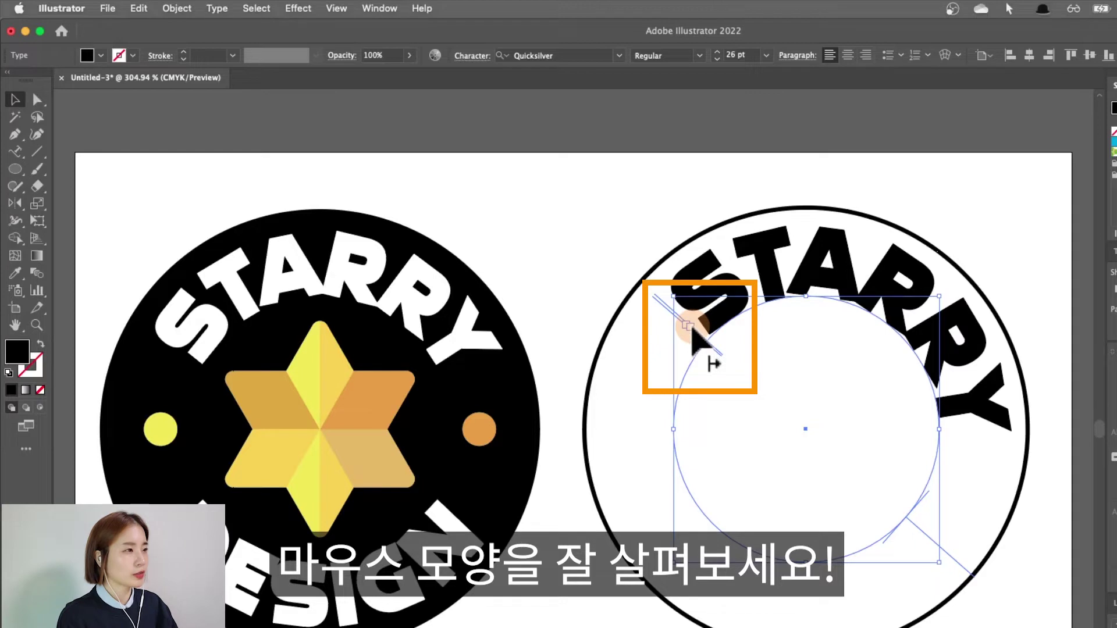
Step: Drag STARRY's start and end brackets so the full word fits along the circle
drag(691, 329, 652, 377)
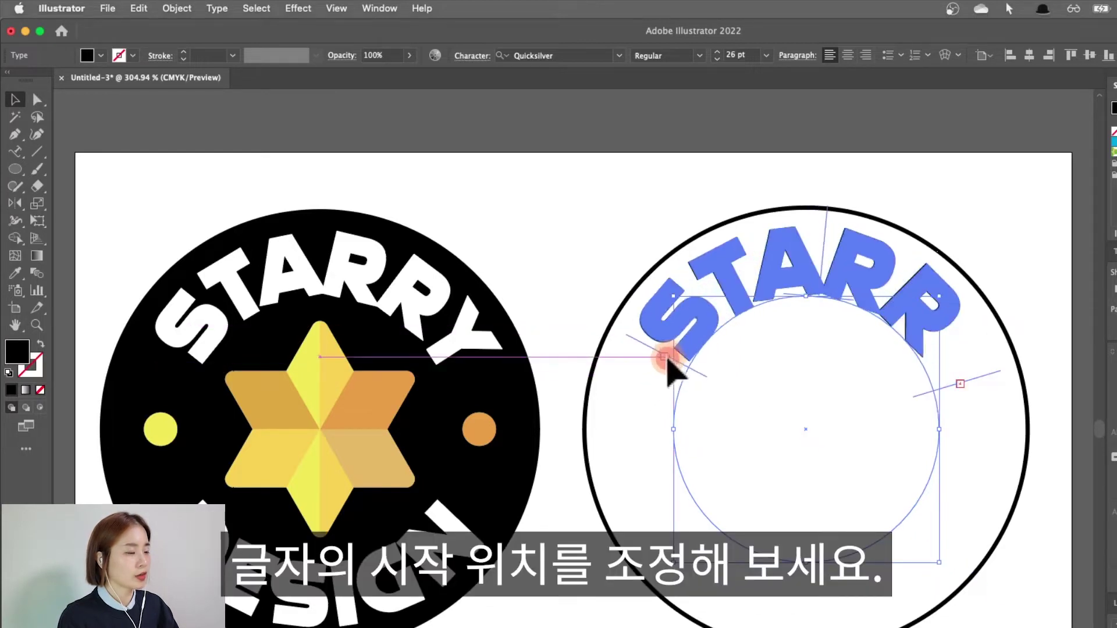
drag(651, 376, 650, 389)
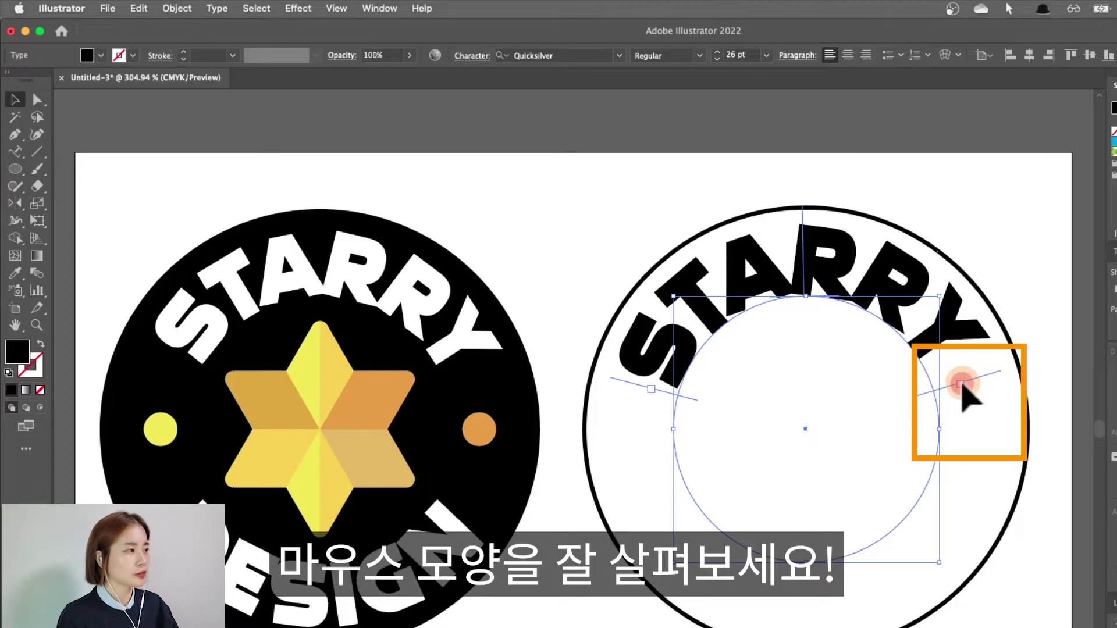
mouse_move(961, 385)
mouse_down()
mouse_move(931, 343)
mouse_move(966, 400)
mouse_up()
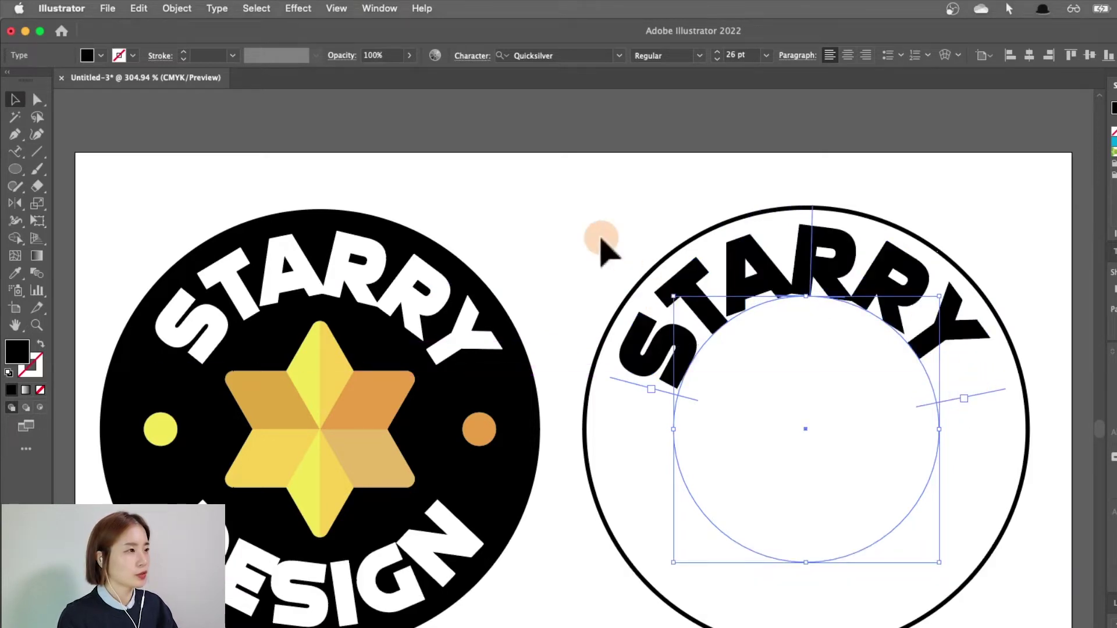
Step: Show rulers and add a horizontal guide to even out the STARRY arc
key(super+r)
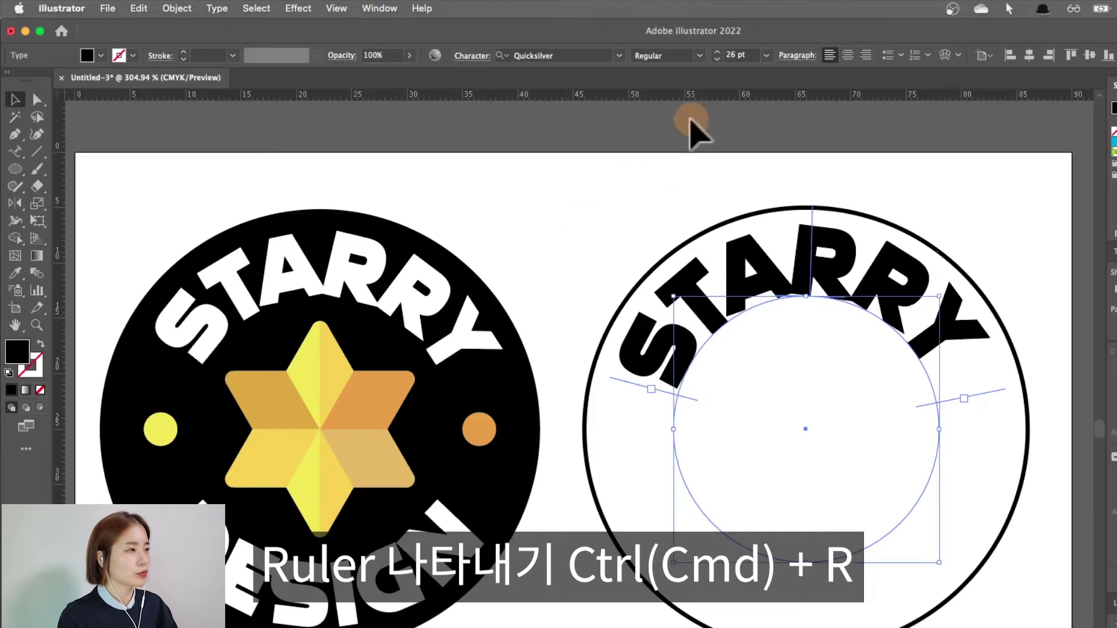
scroll(653, 93, down, 2)
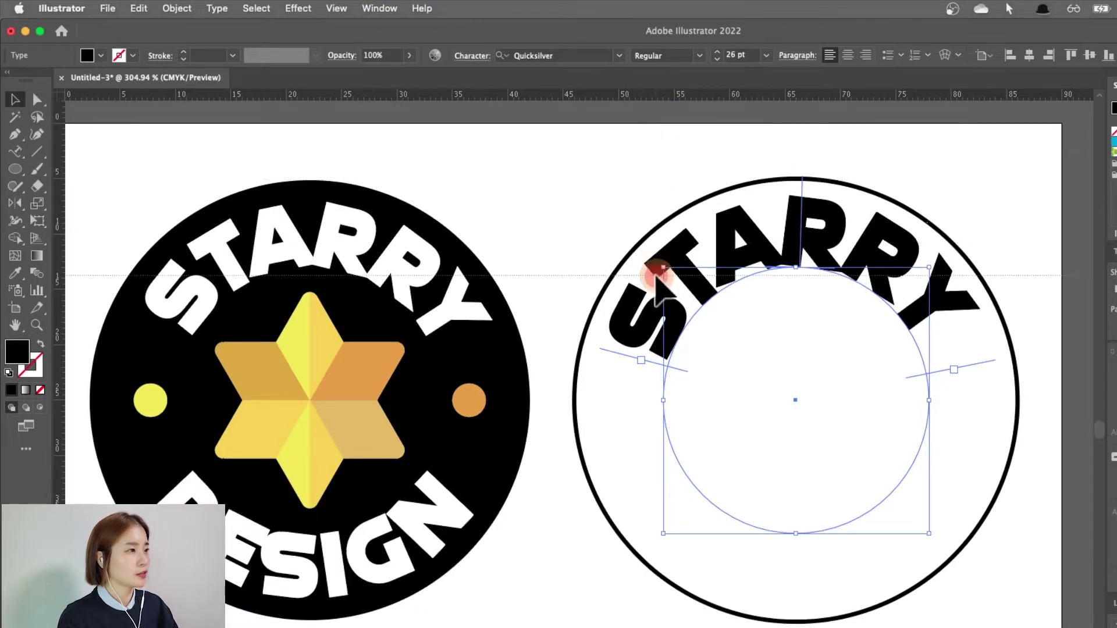
mouse_move(654, 96)
mouse_down()
mouse_move(657, 347)
mouse_move(640, 363)
mouse_move(652, 349)
mouse_up()
click(828, 320)
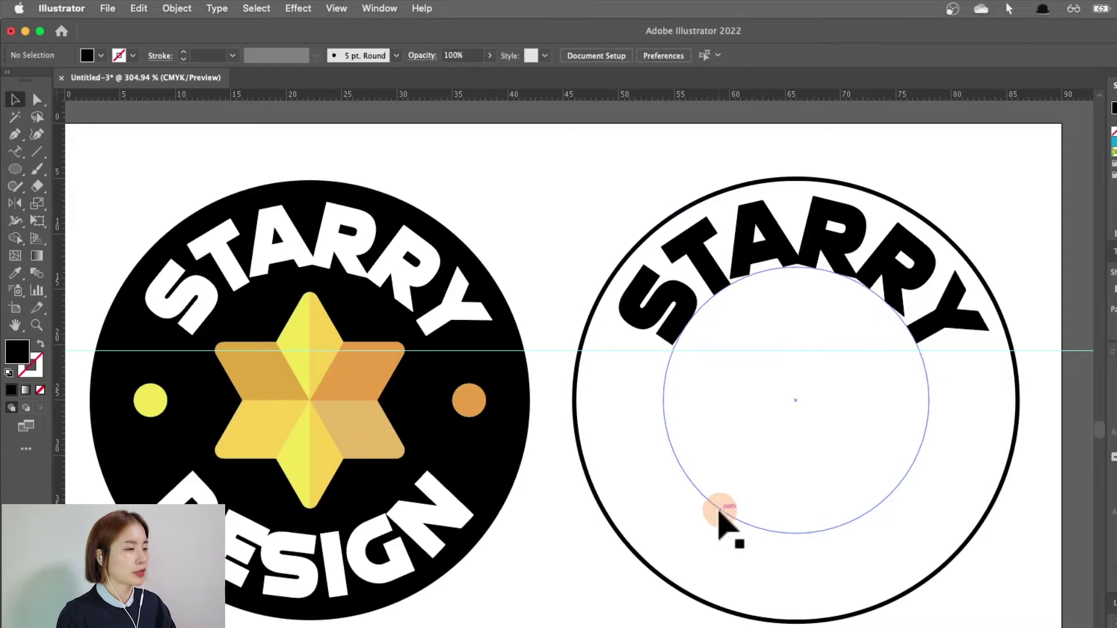
click(720, 512)
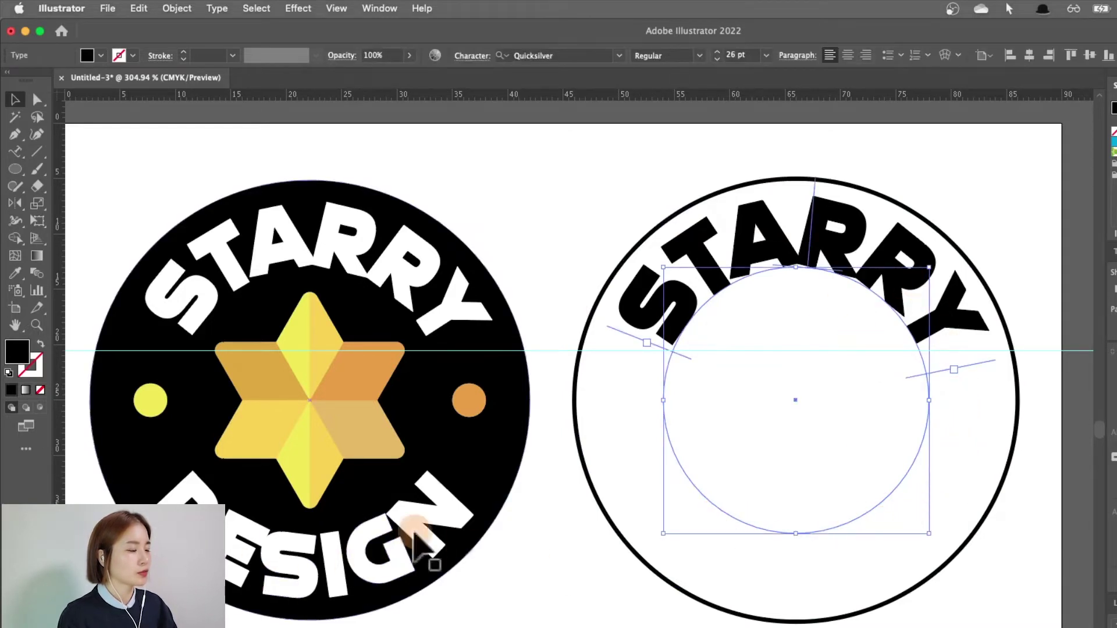
click(625, 474)
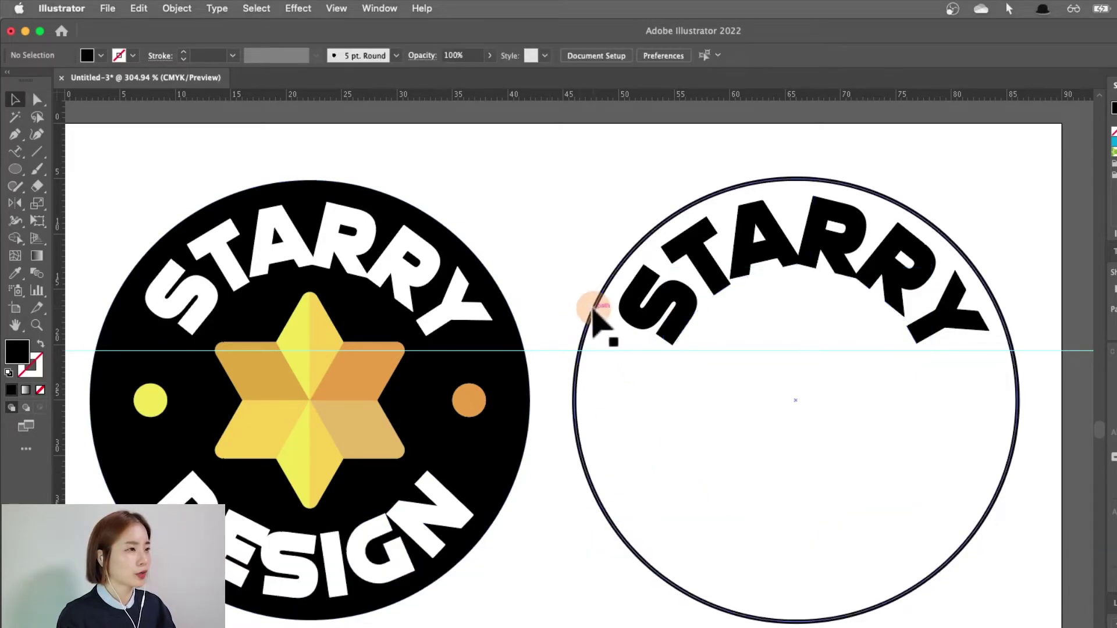
click(592, 310)
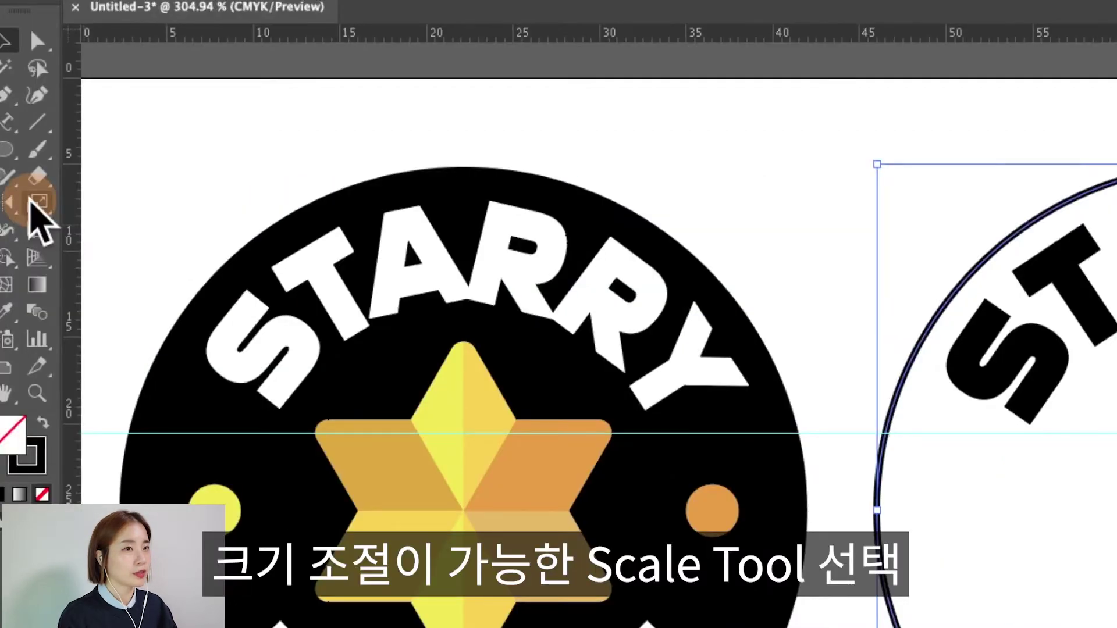
Step: Make a concentric 90% scaled copy of the outer circle, a 36 mm path
click(32, 204)
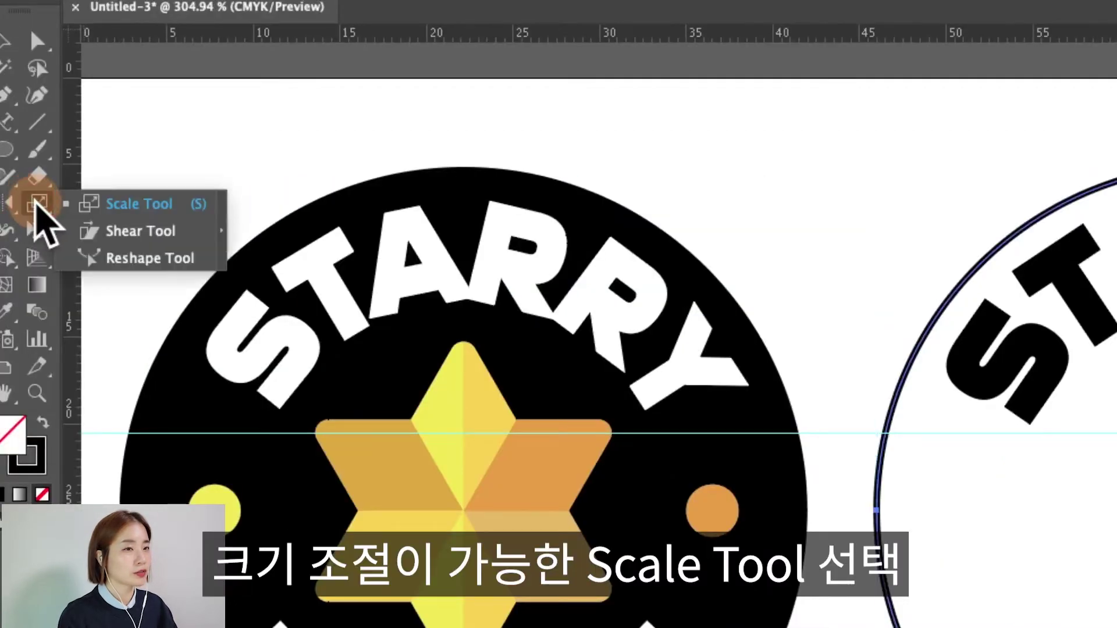
key(Return)
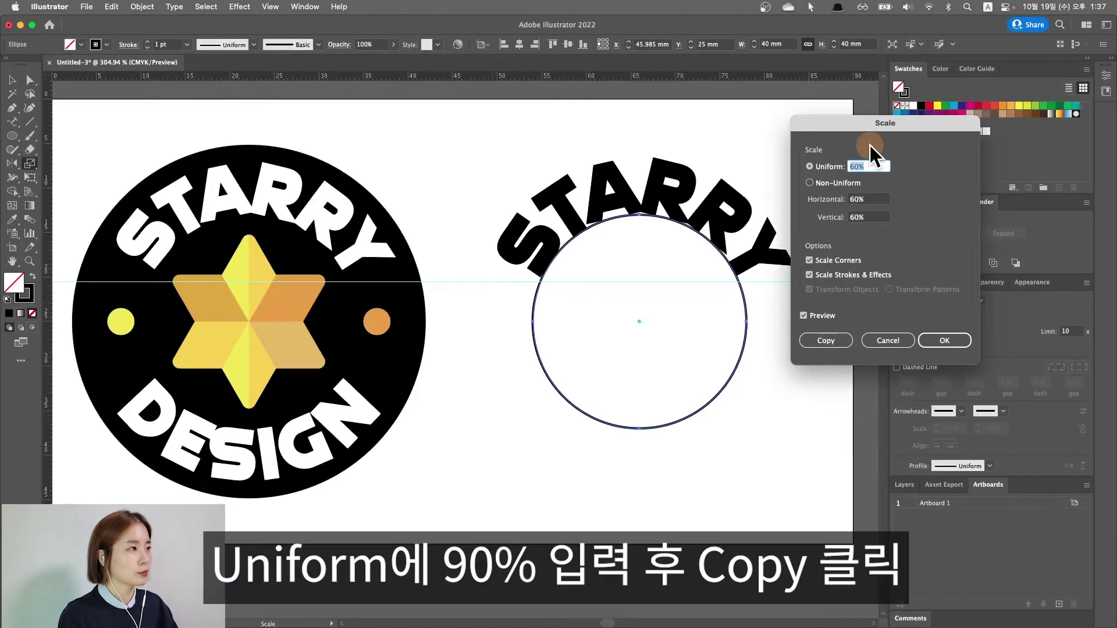
text(90%)
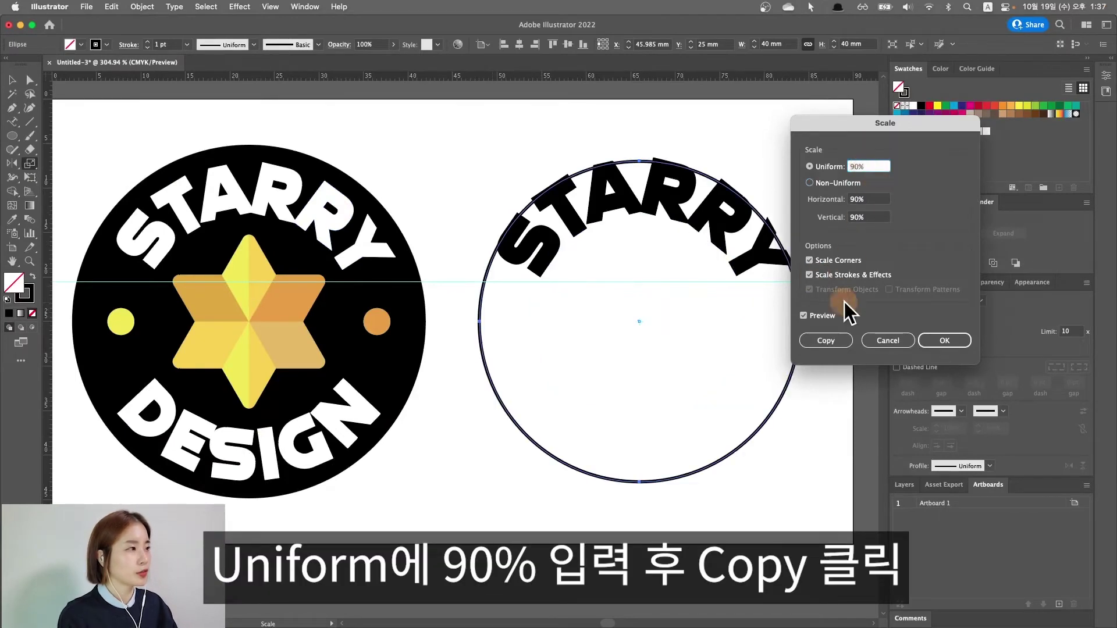
click(832, 343)
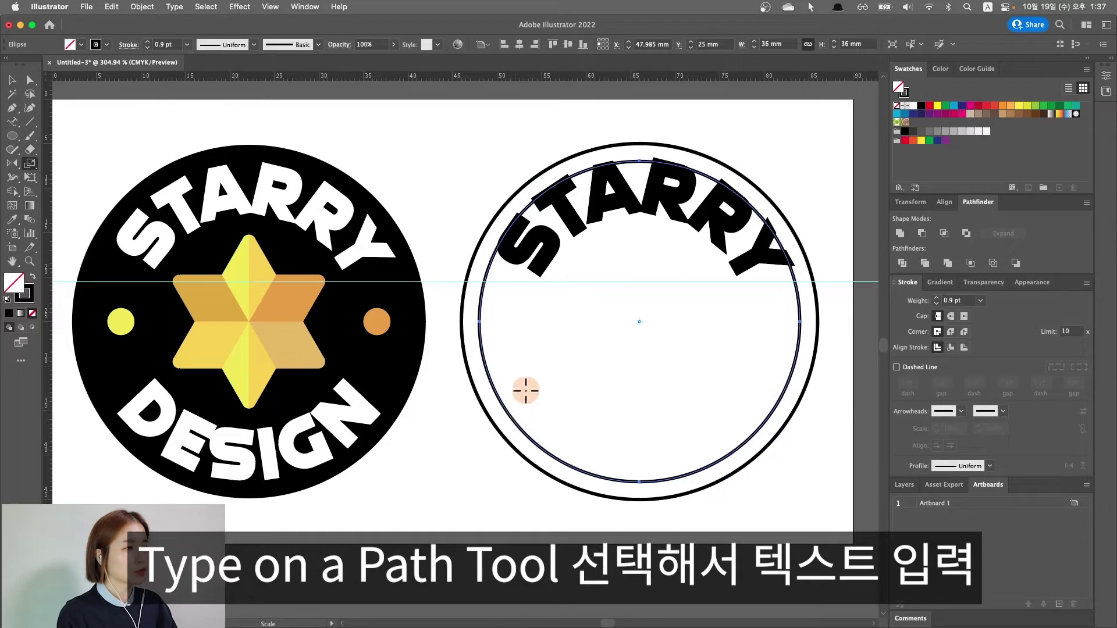
Step: Type DESIGN as path text on the 36 mm circle
click(12, 121)
click(498, 387)
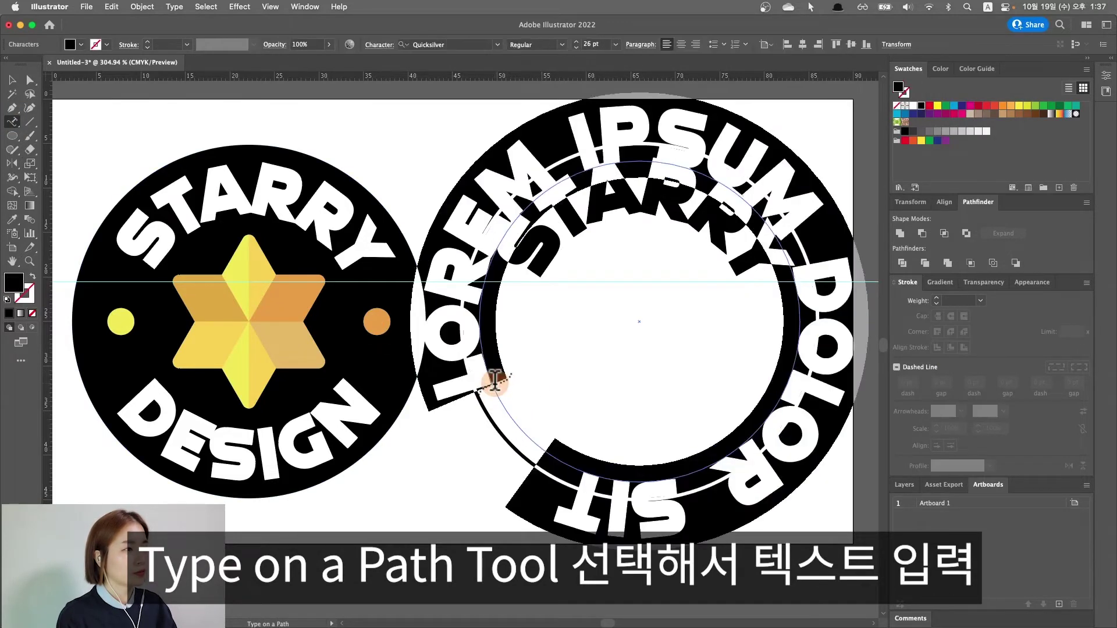
text(DESIGN)
key(Escape)
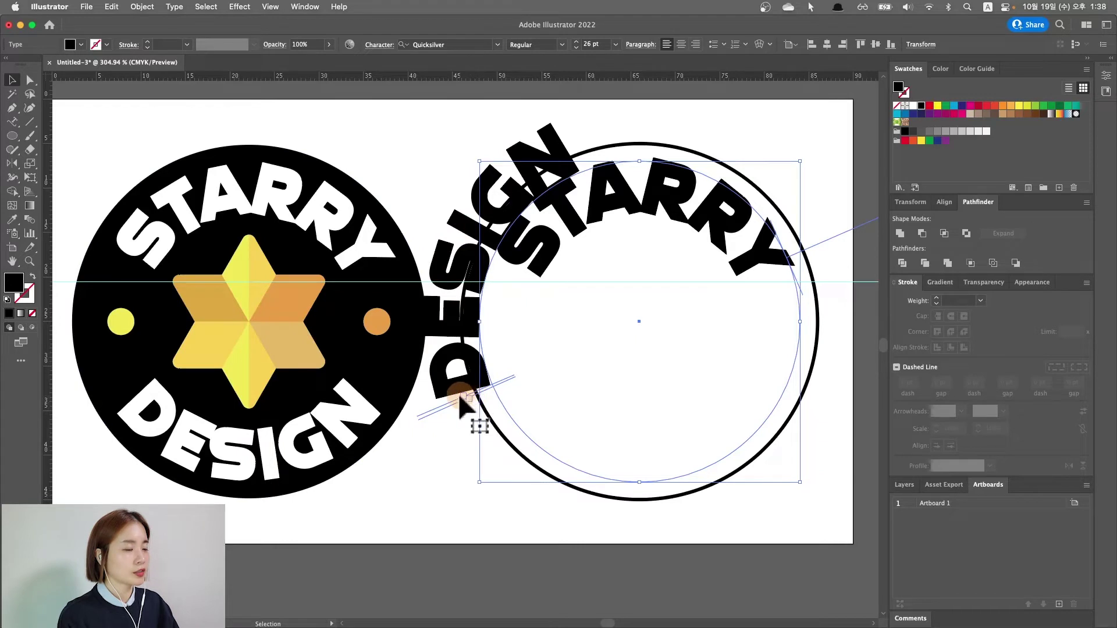
Step: Flip DESIGN inside the circle and centre it upright along the bottom
drag(470, 401, 458, 384)
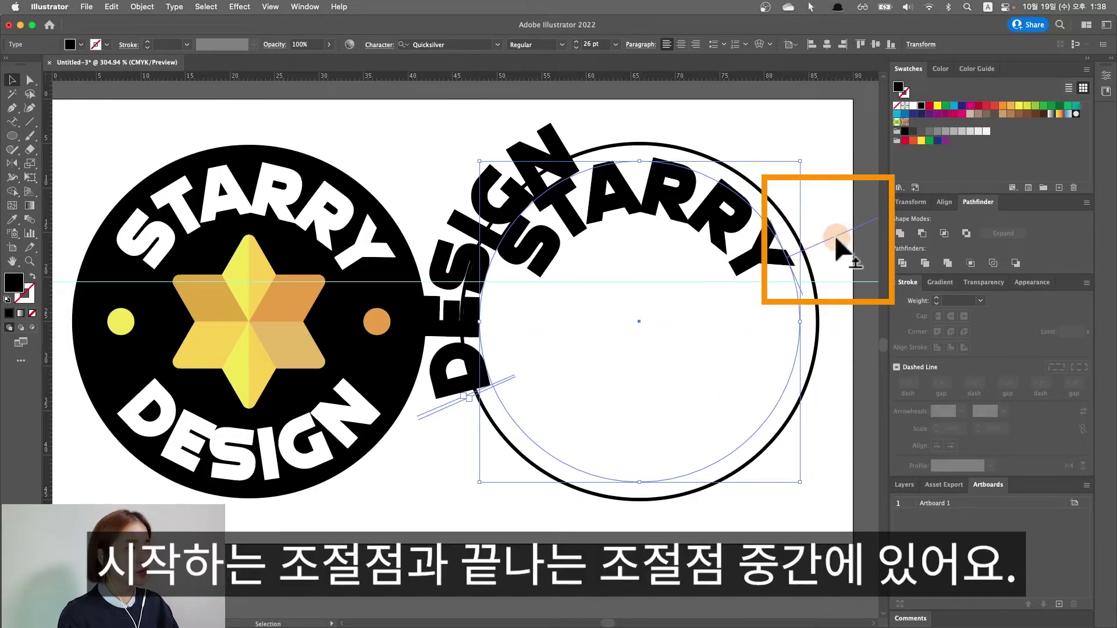
mouse_move(848, 241)
mouse_down()
mouse_move(748, 294)
mouse_move(681, 399)
mouse_move(724, 394)
mouse_move(742, 326)
mouse_move(735, 281)
mouse_move(748, 444)
mouse_move(687, 308)
mouse_up()
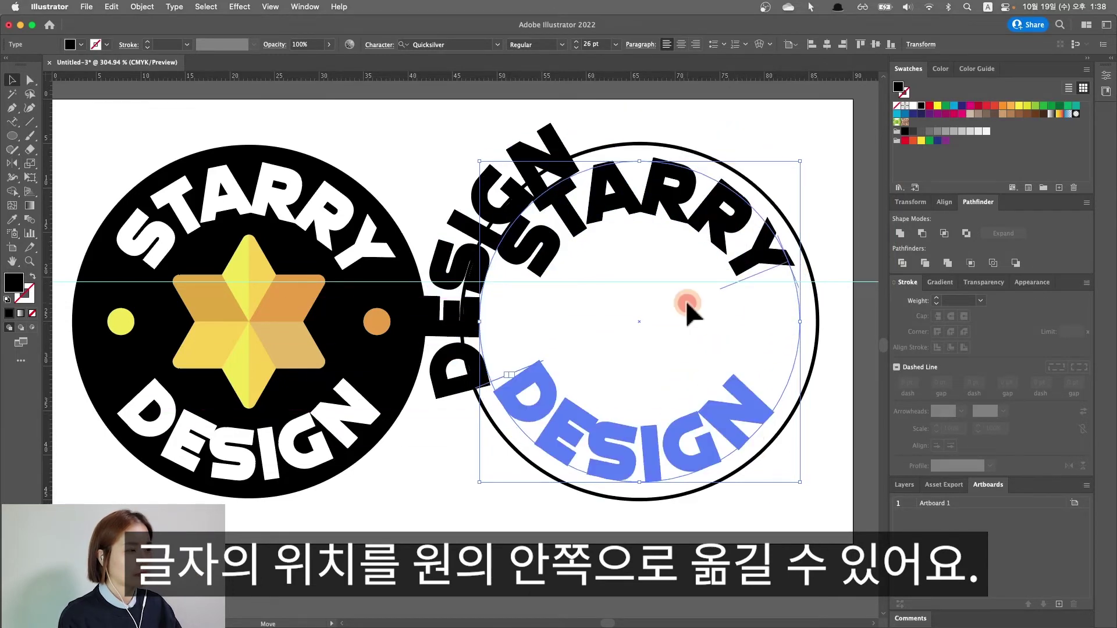
drag(688, 308, 684, 314)
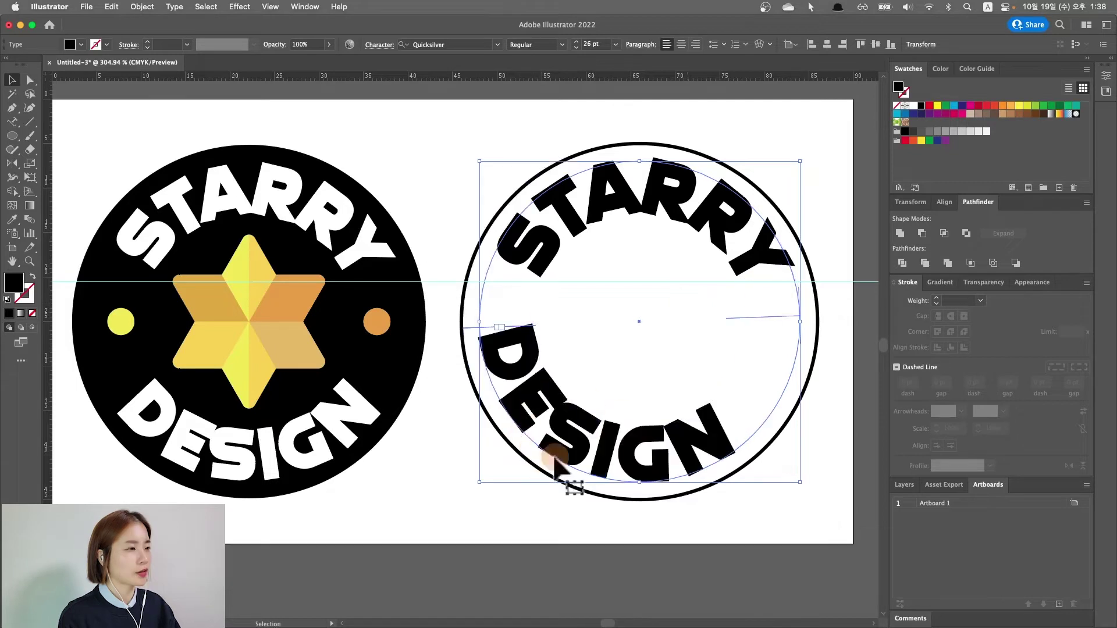
mouse_move(568, 399)
mouse_down()
mouse_move(499, 329)
mouse_move(531, 385)
mouse_up()
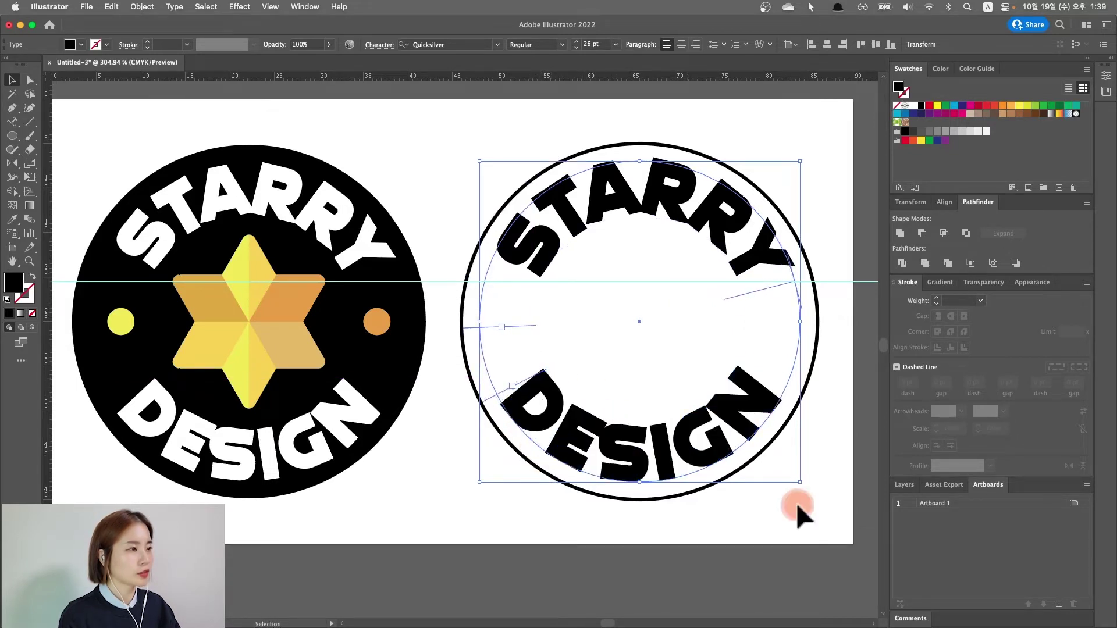
click(448, 407)
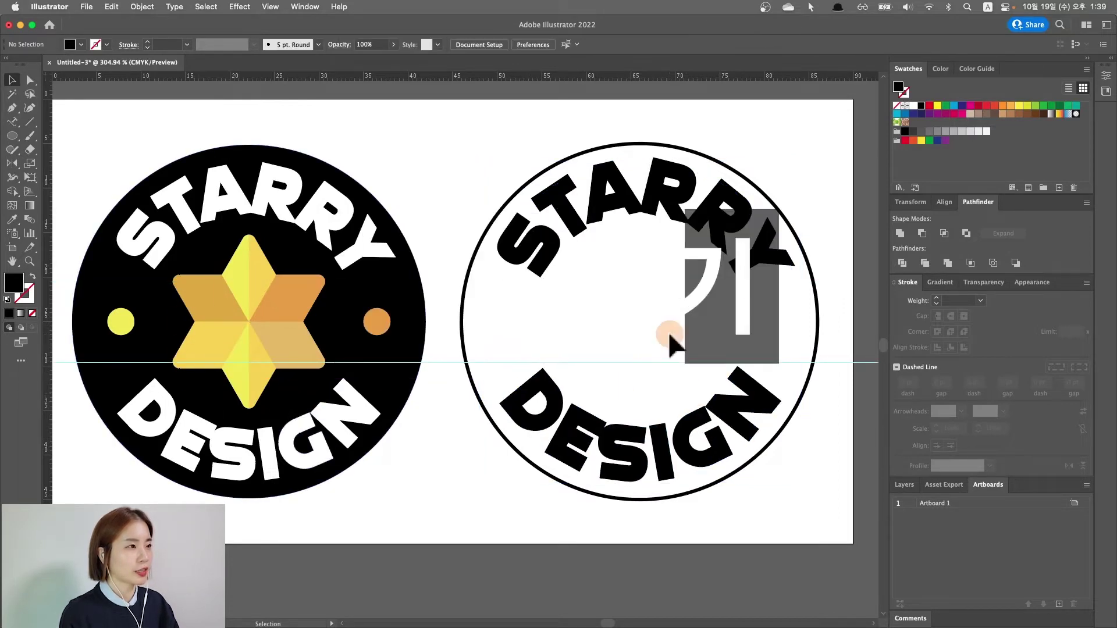
Step: Draw a small black triangle below STARRY with the Polygon Tool
drag(11, 135, 128, 196)
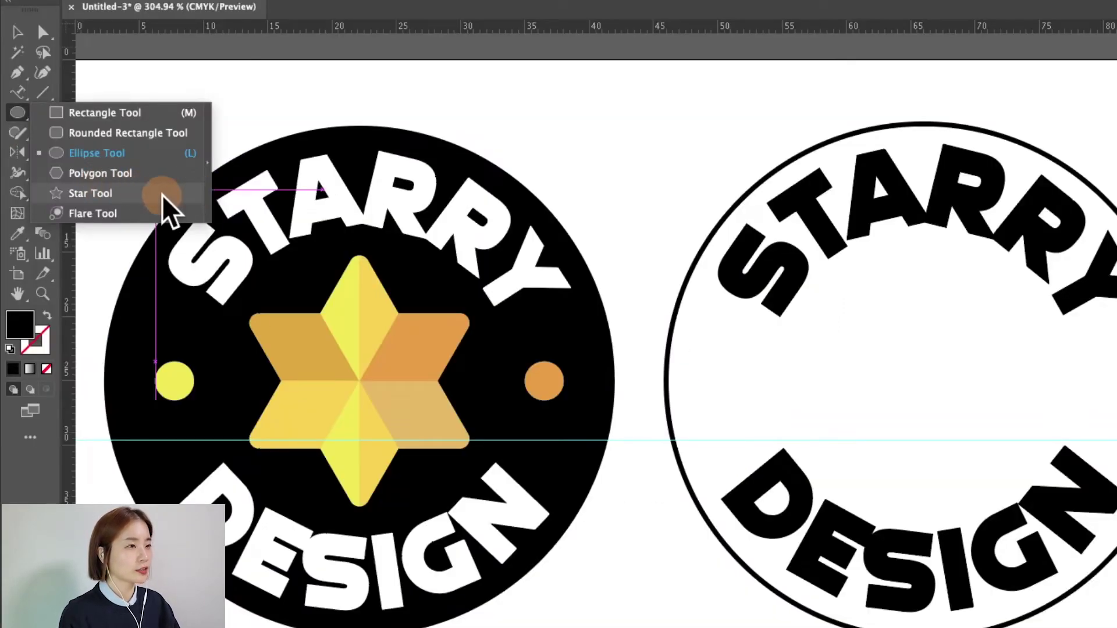
click(163, 196)
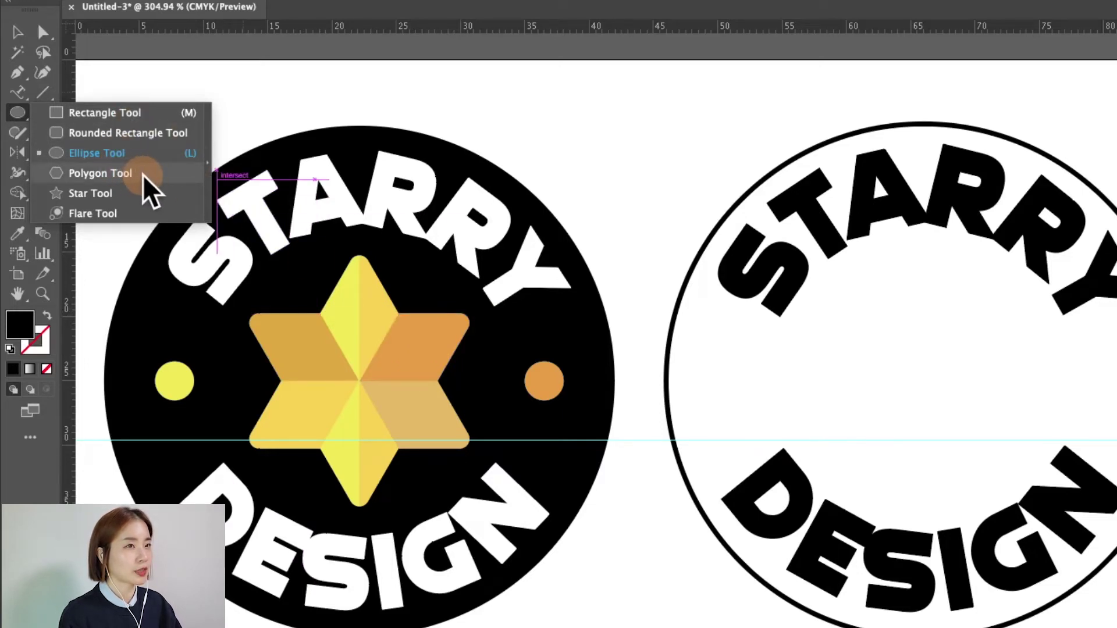
click(143, 174)
drag(714, 284, 759, 305)
drag(763, 305, 756, 306)
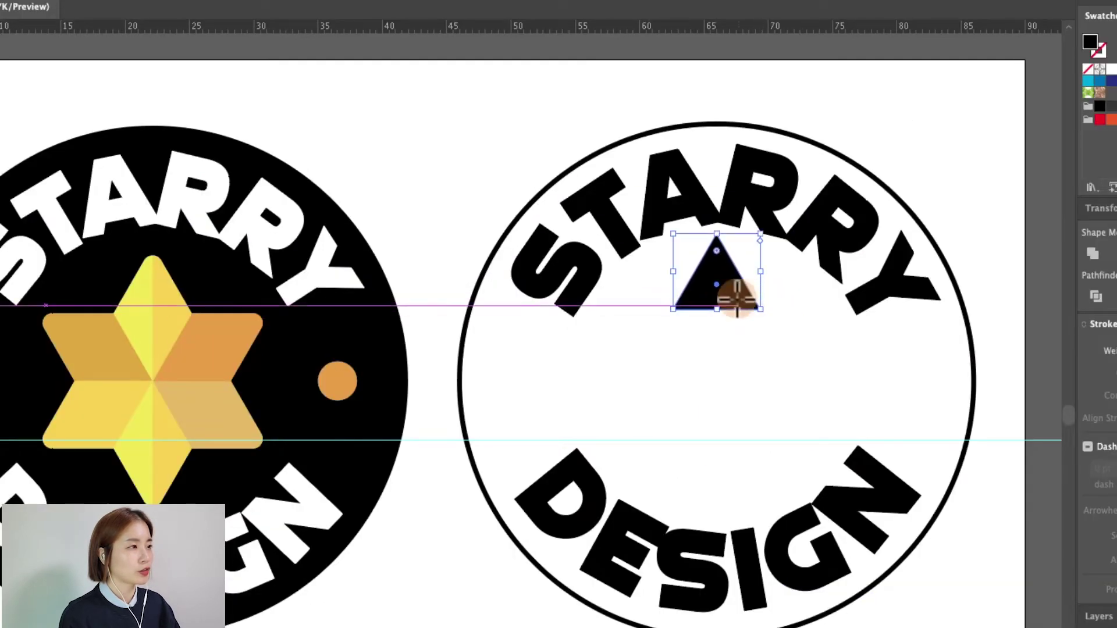
Step: Reflect a copy of the triangle horizontally about its base to form a diamond
click(17, 152)
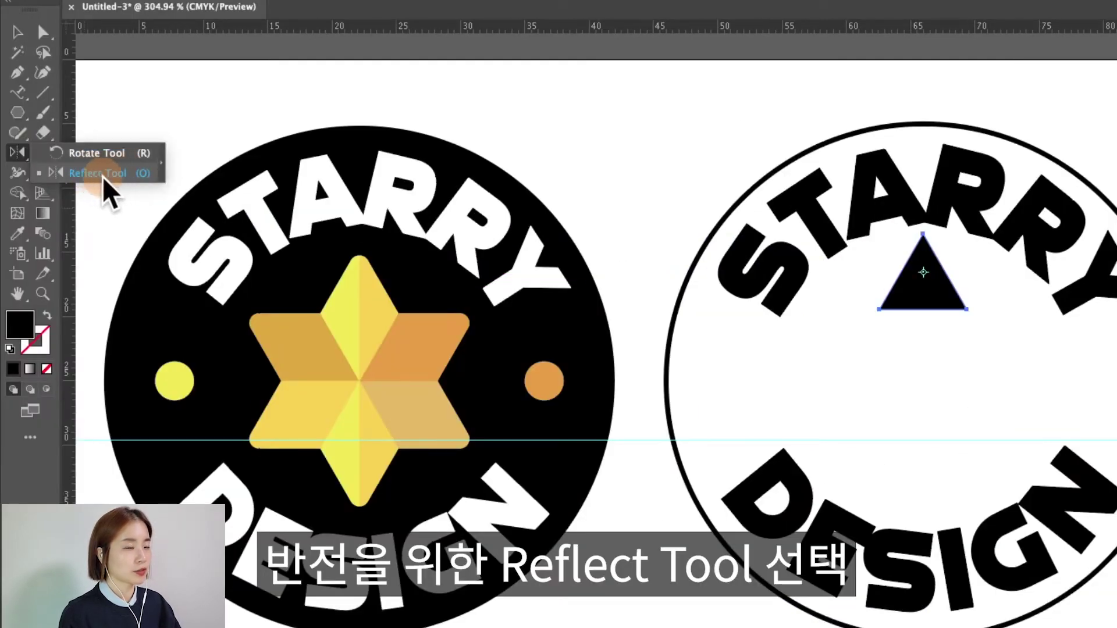
click(110, 174)
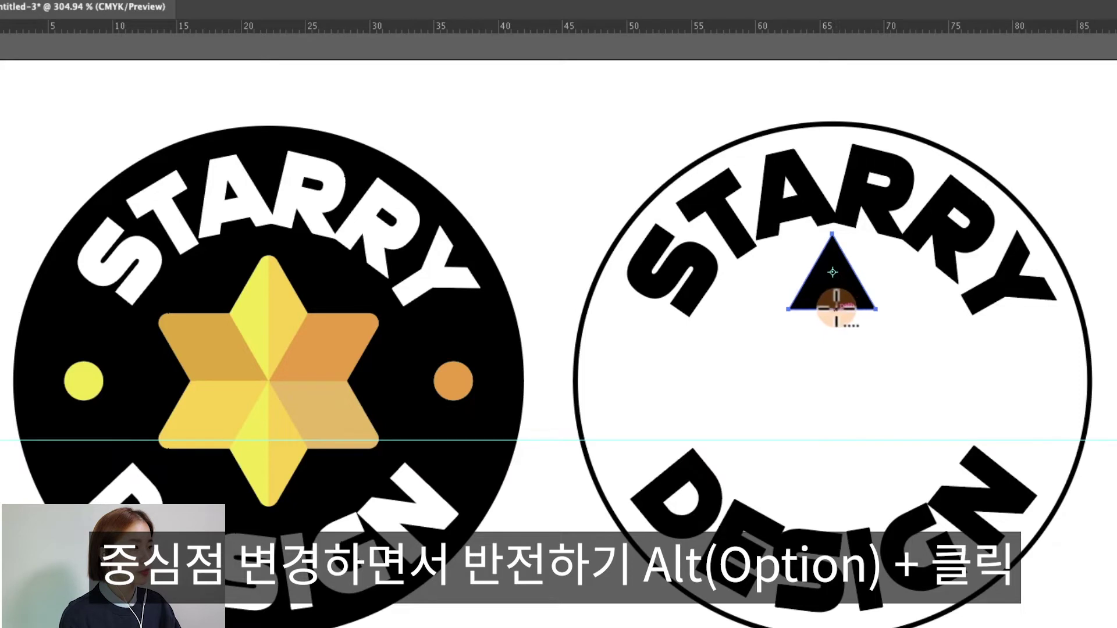
alt+click(836, 308)
click(947, 407)
click(947, 406)
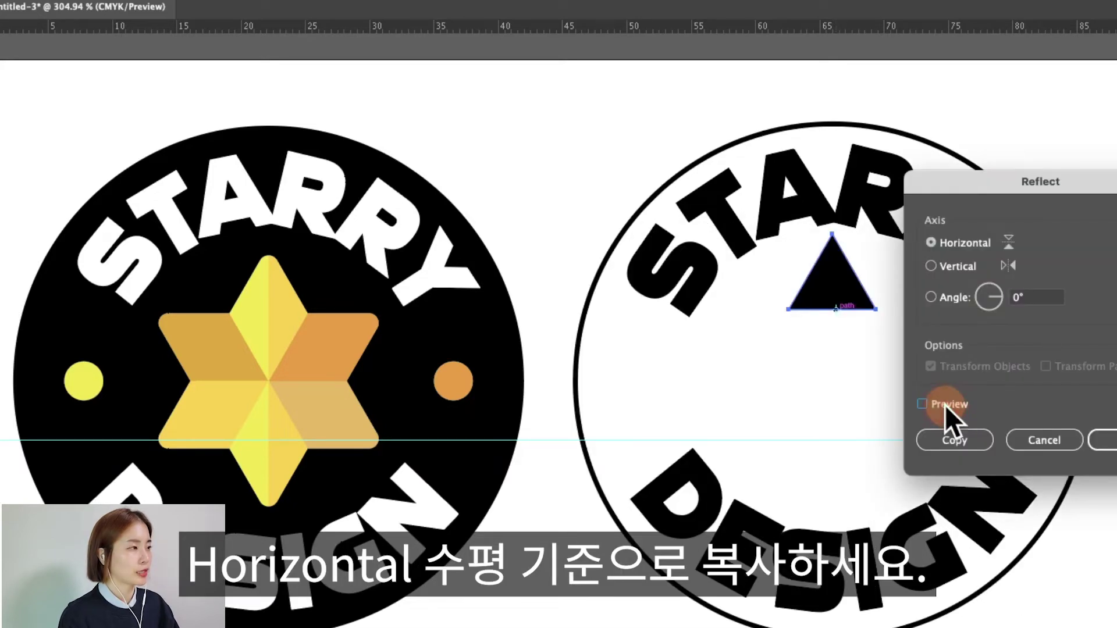
click(945, 431)
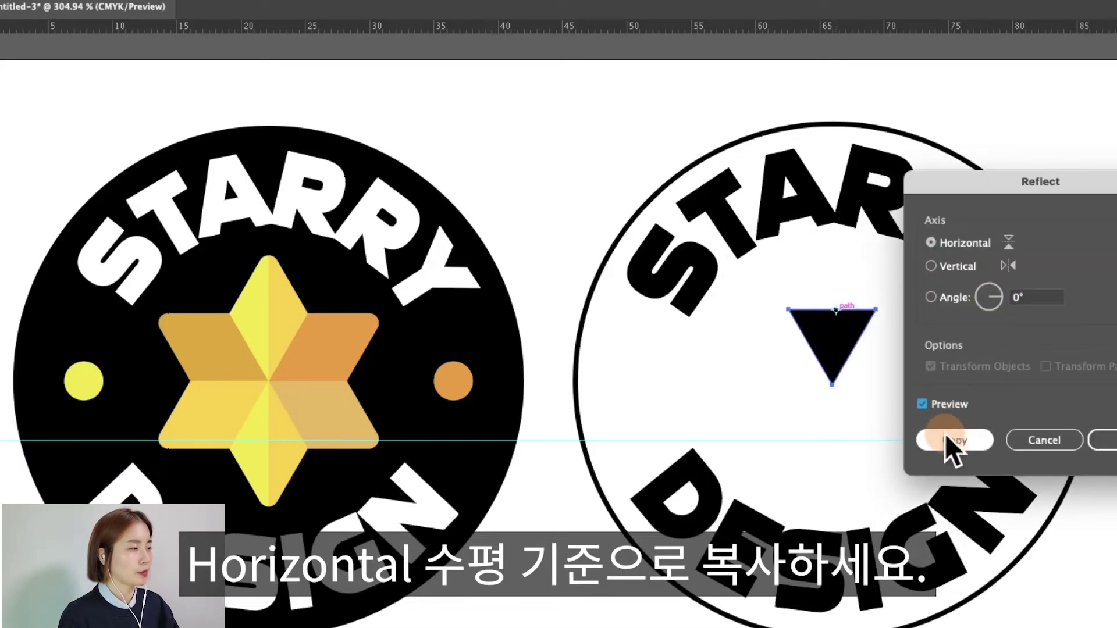
drag(832, 350, 832, 282)
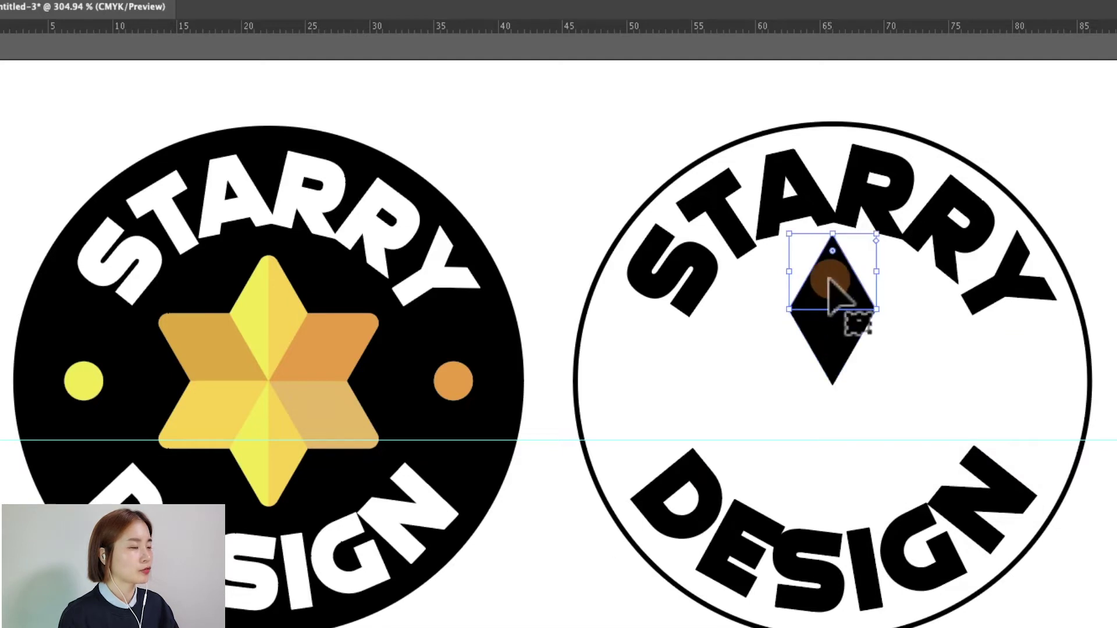
Step: Unite both triangle halves in Pathfinder into a single black diamond path
shift+click(834, 326)
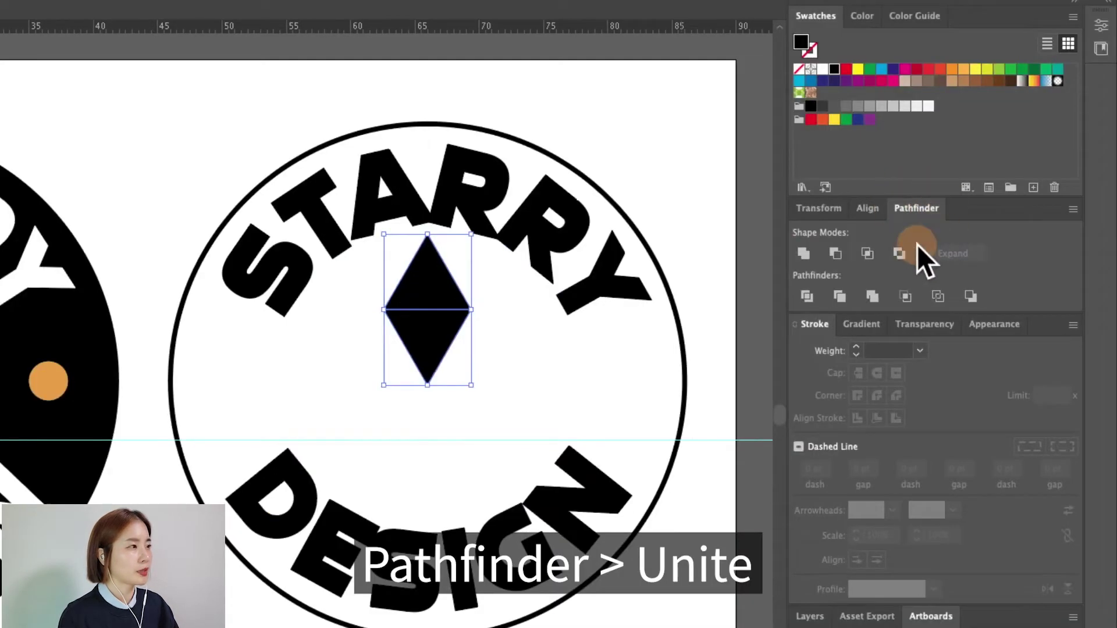
click(804, 254)
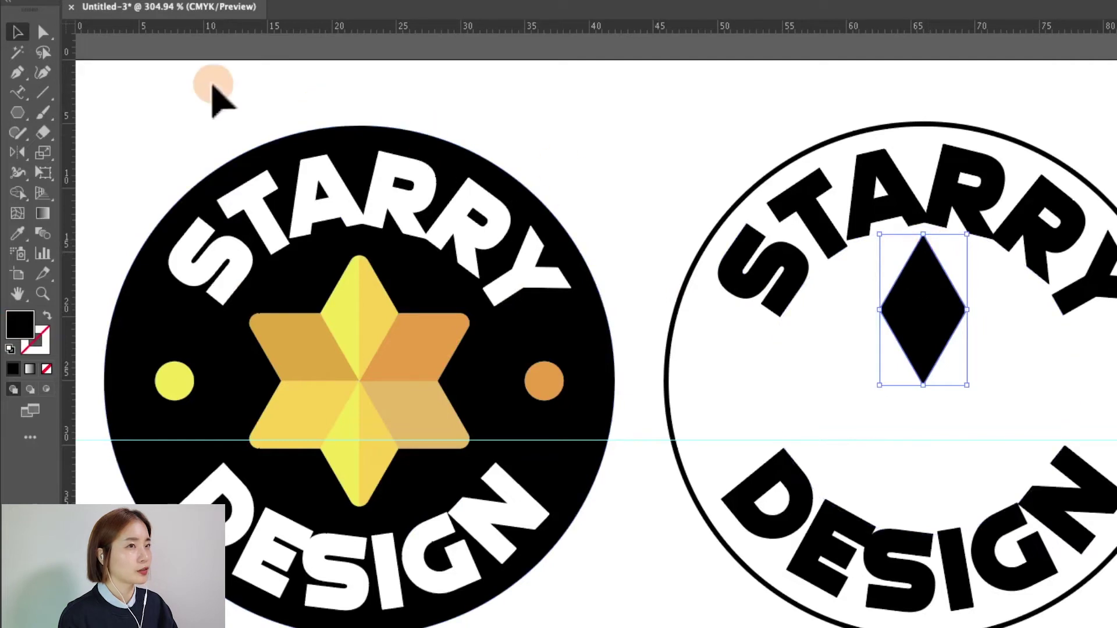
click(44, 32)
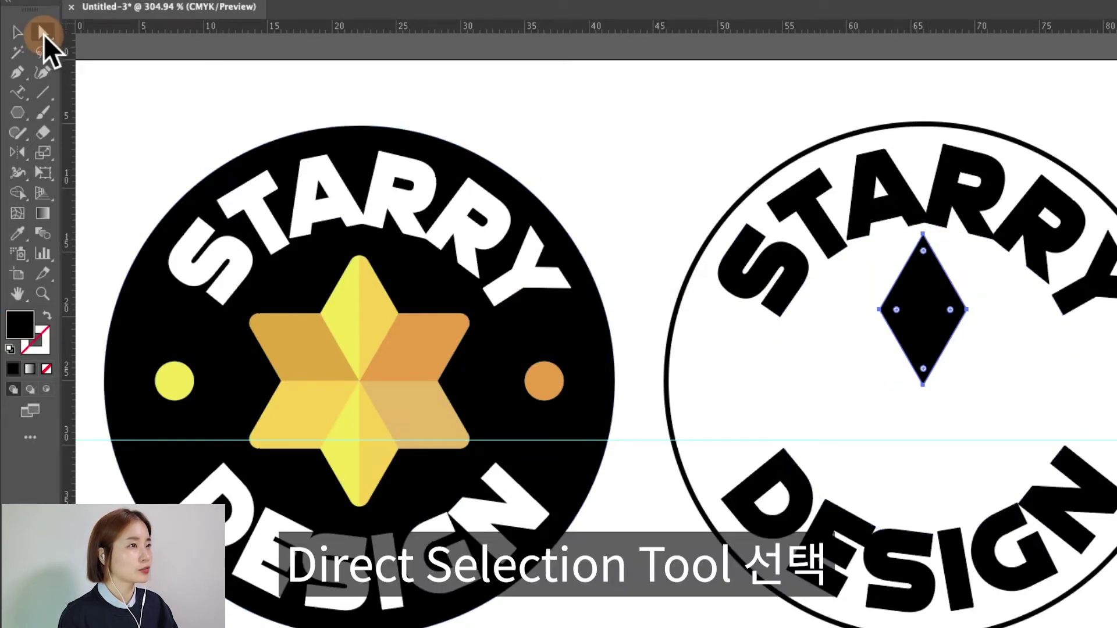
Step: Give the diamond's top anchor a 1 mm rounded corner
click(922, 238)
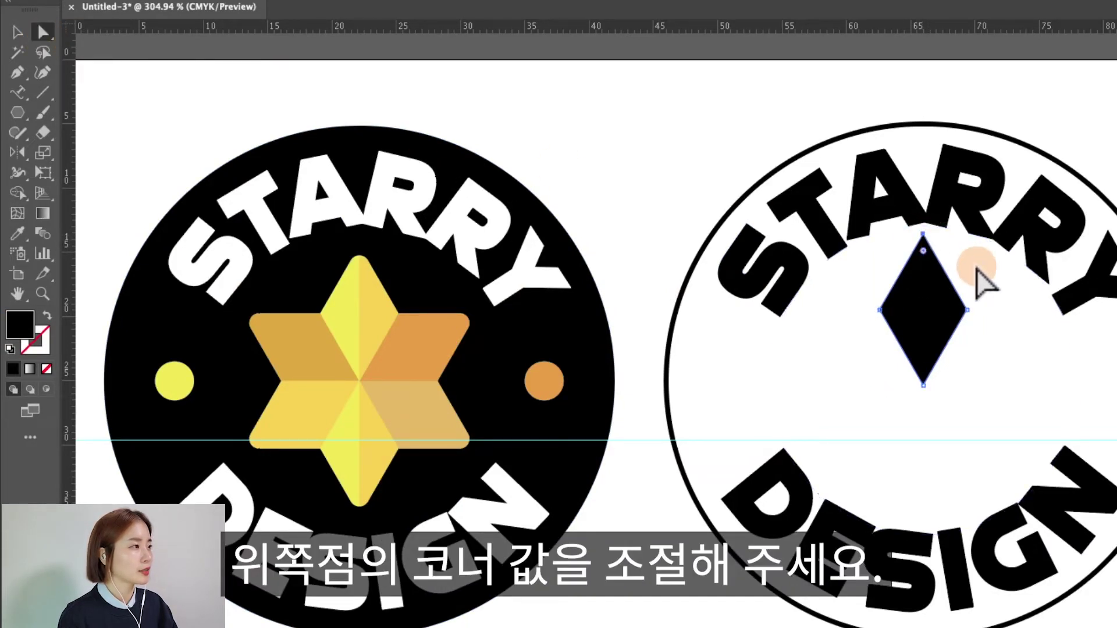
drag(923, 251, 928, 265)
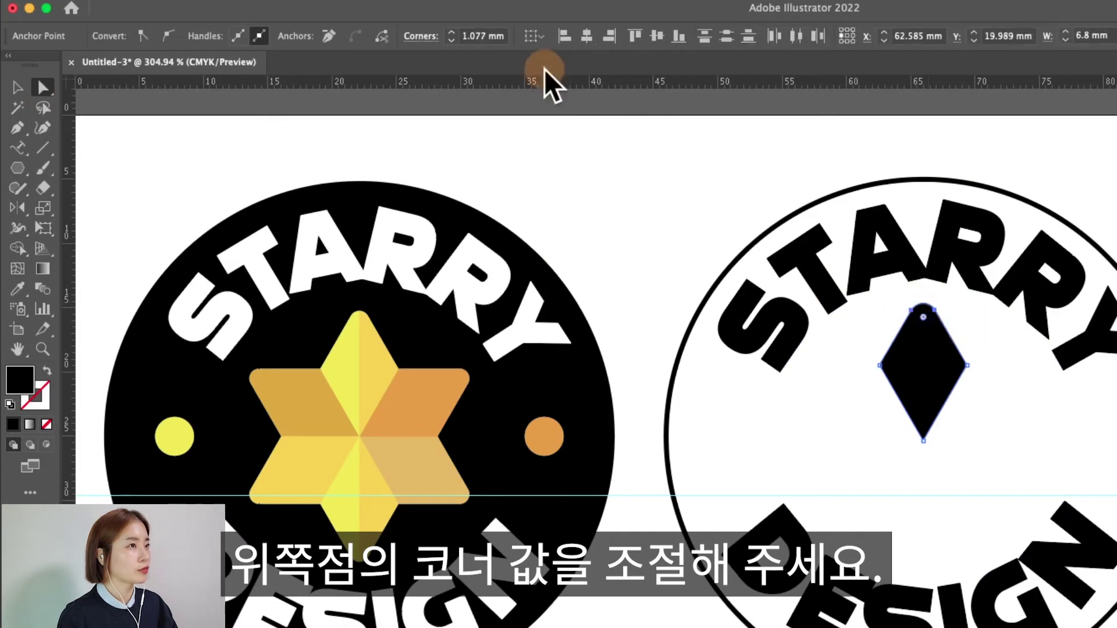
click(456, 39)
text(1)
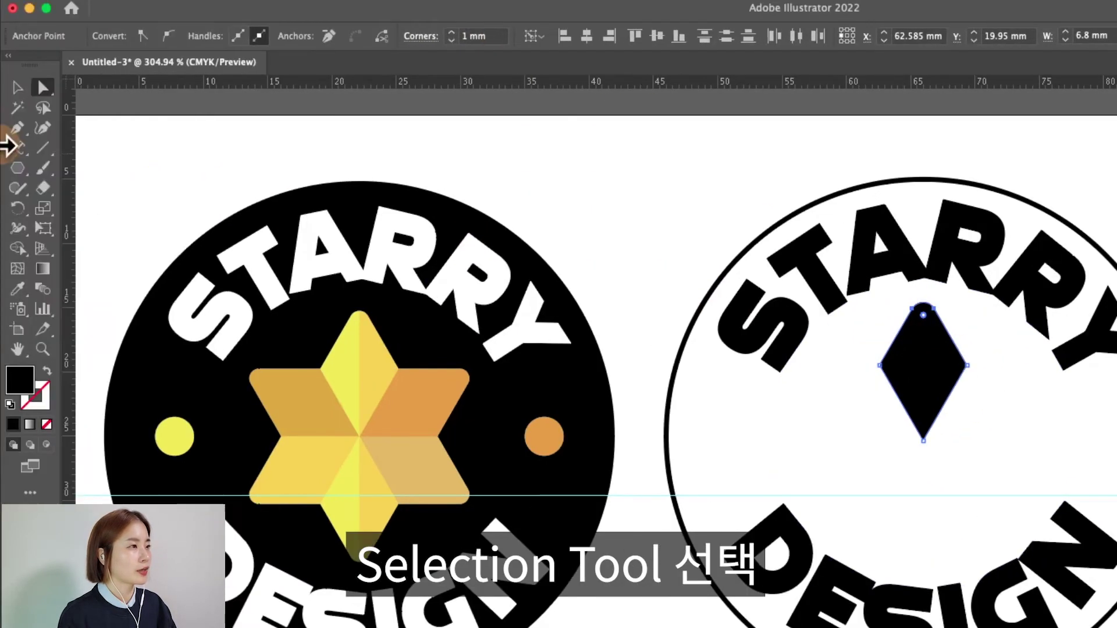
click(17, 88)
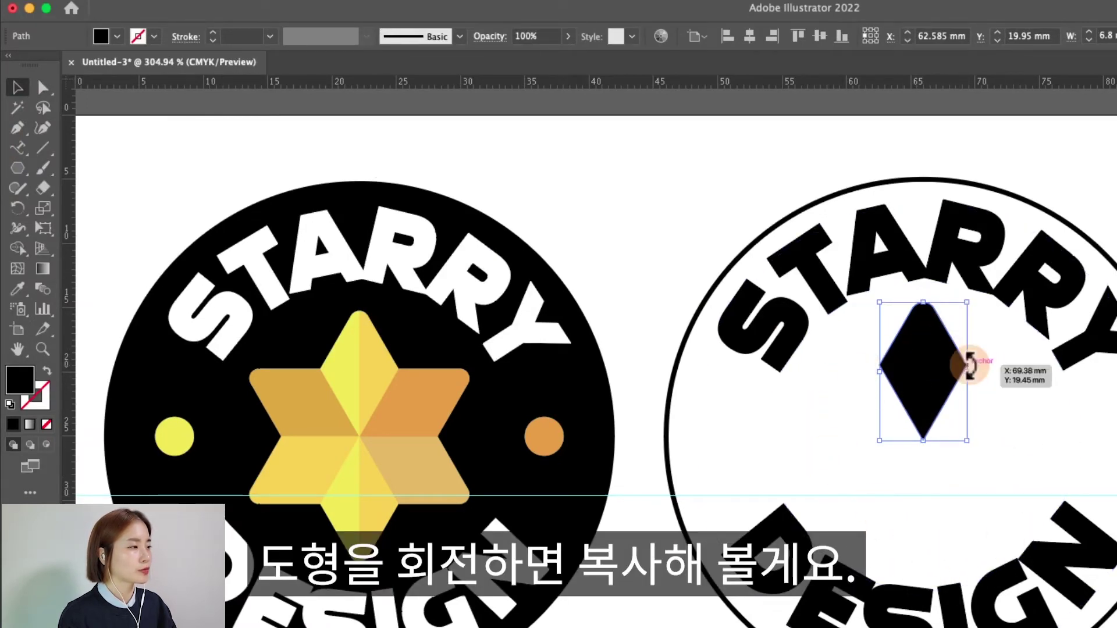
Step: Rotate a copy of the diamond by 360/6 degrees around its bottom tip
click(19, 207)
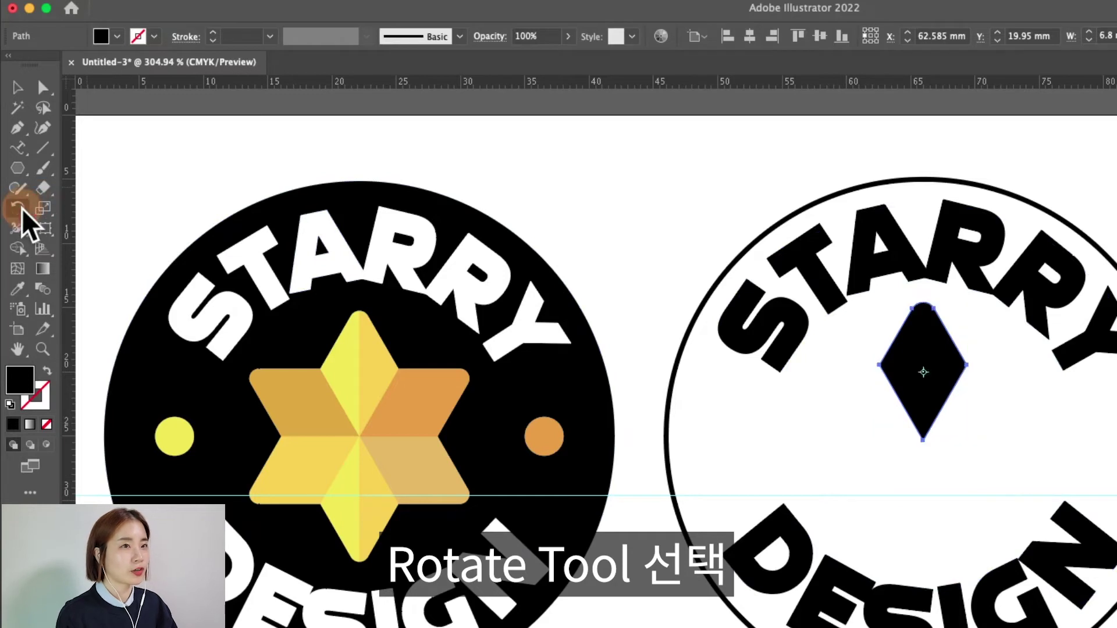
alt+click(921, 443)
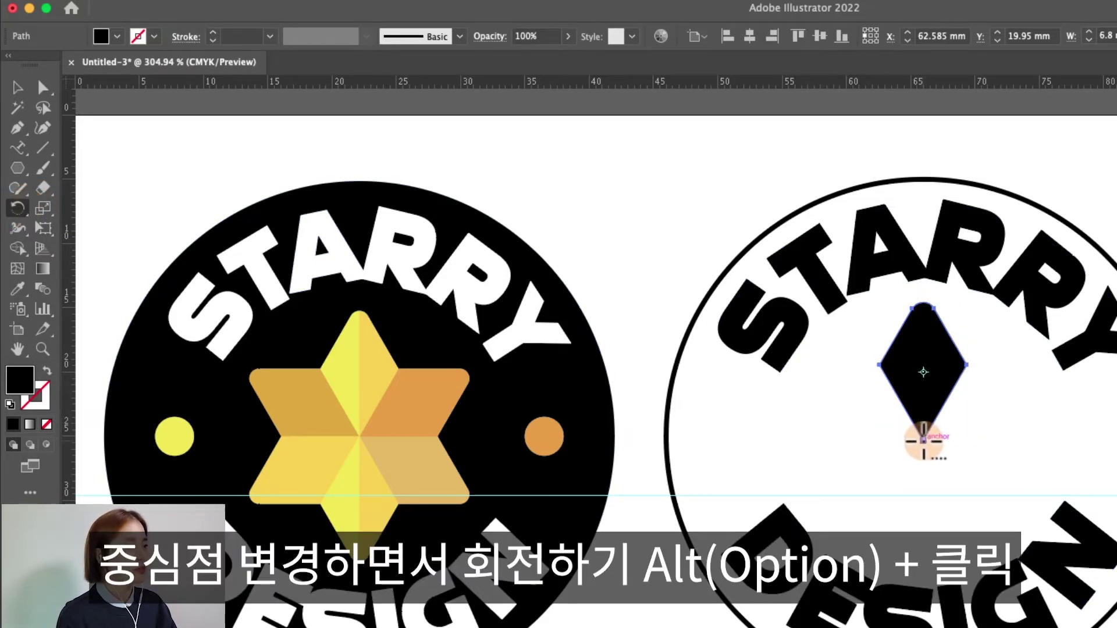
click(522, 399)
click(522, 399)
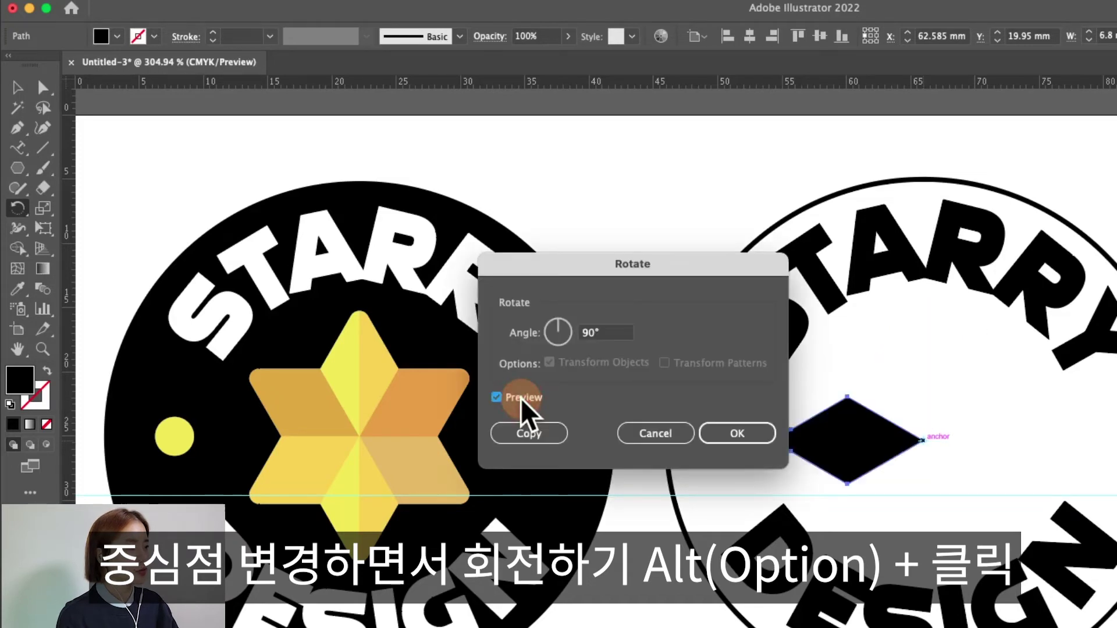
click(523, 400)
click(608, 332)
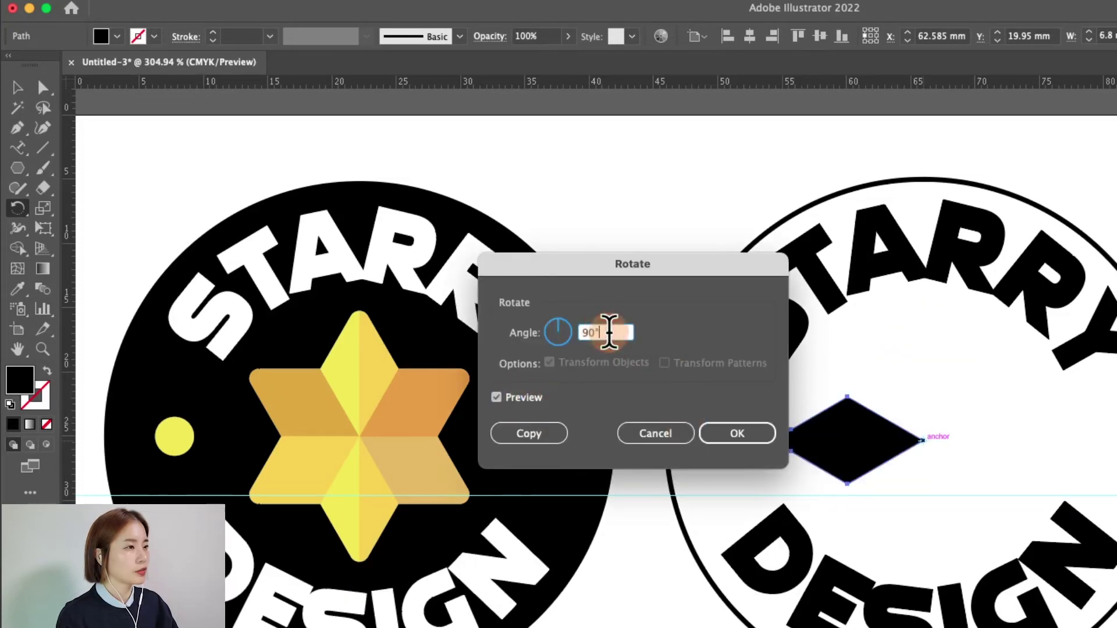
text(360/6)
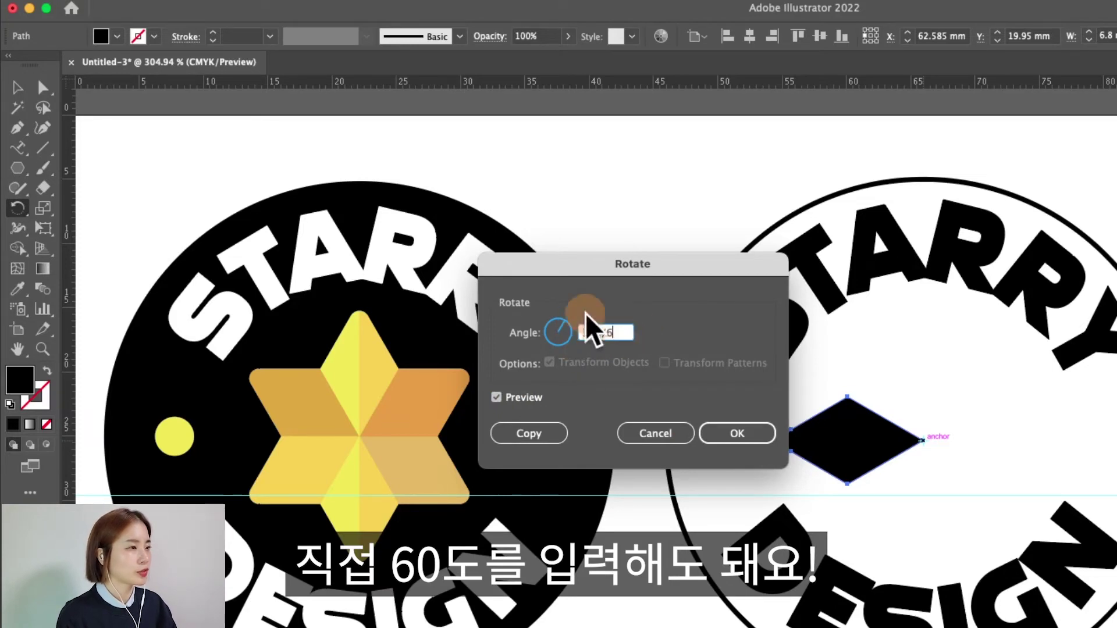
click(535, 434)
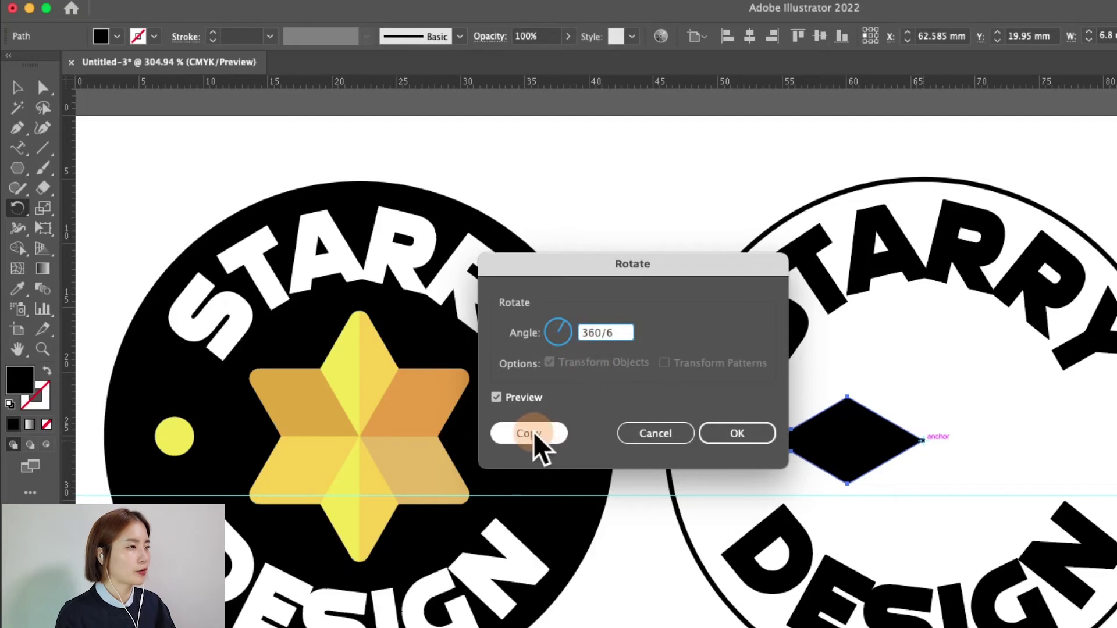
Step: Repeat the rotated copy until six black diamonds form the star
key(super+d)
key(super+d)
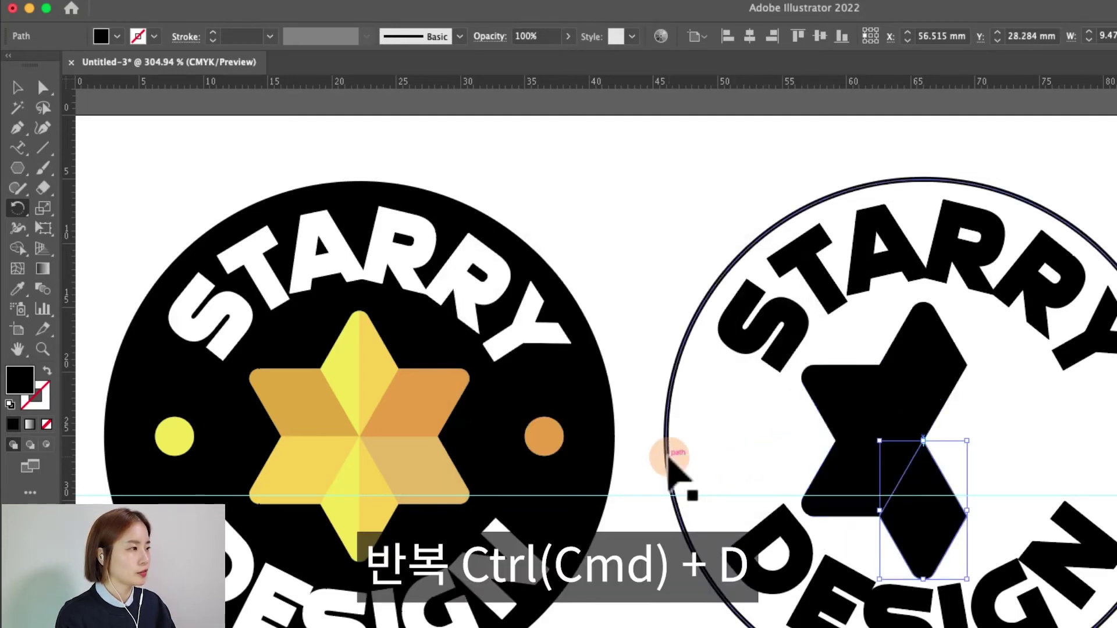
key(super+d)
key(super+d)
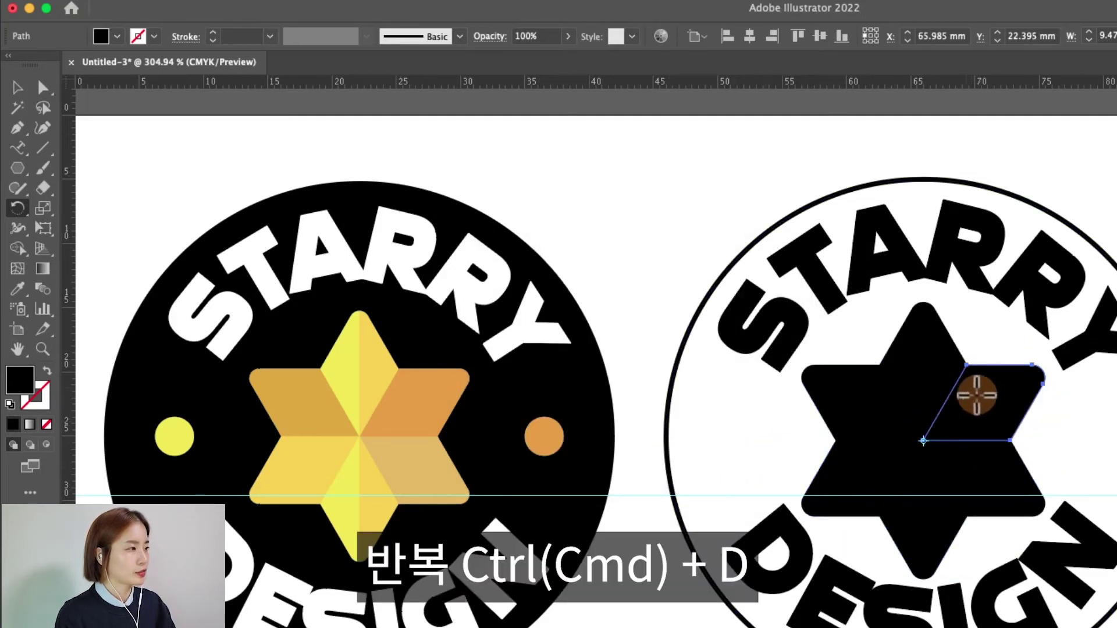
drag(942, 399, 1041, 448)
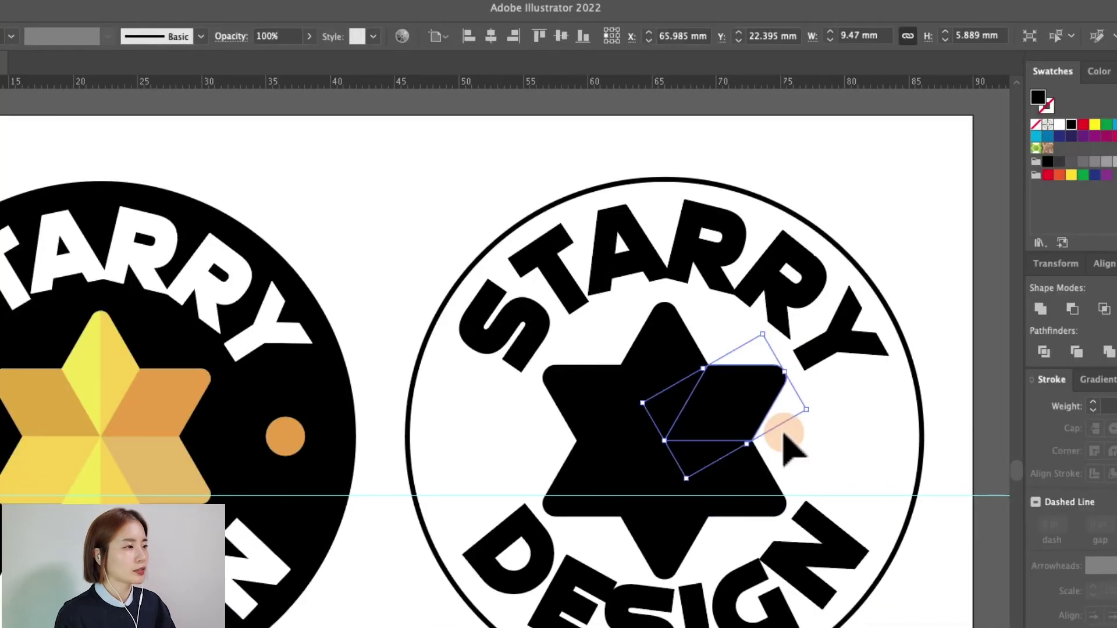
click(661, 392)
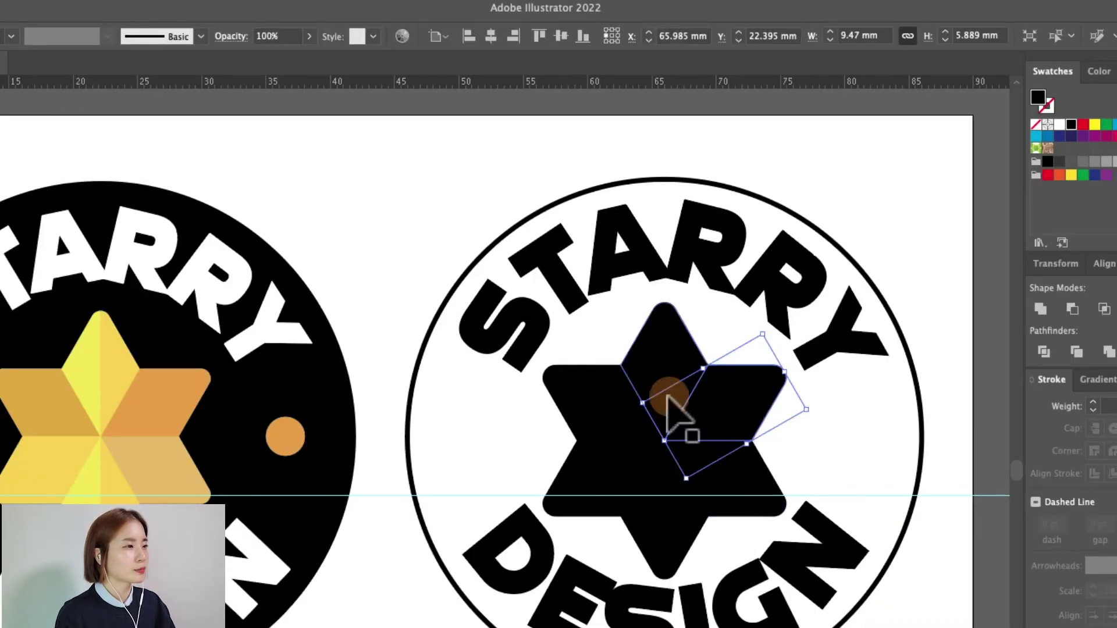
Step: Fill the top and bottom diamonds with yellow shades from the Color Guide
click(1061, 124)
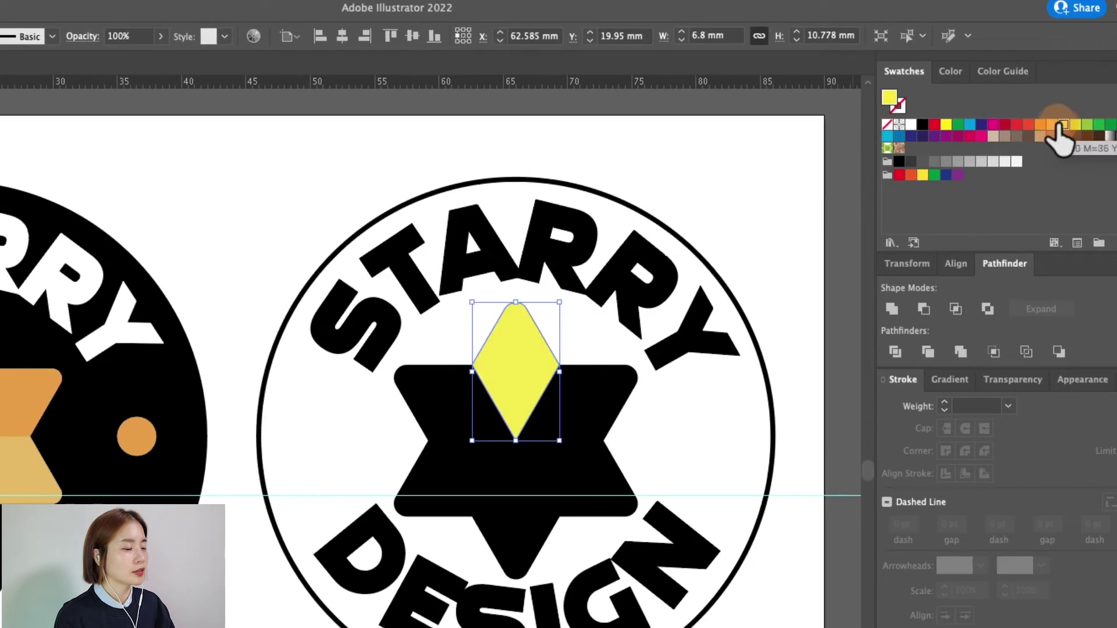
click(995, 73)
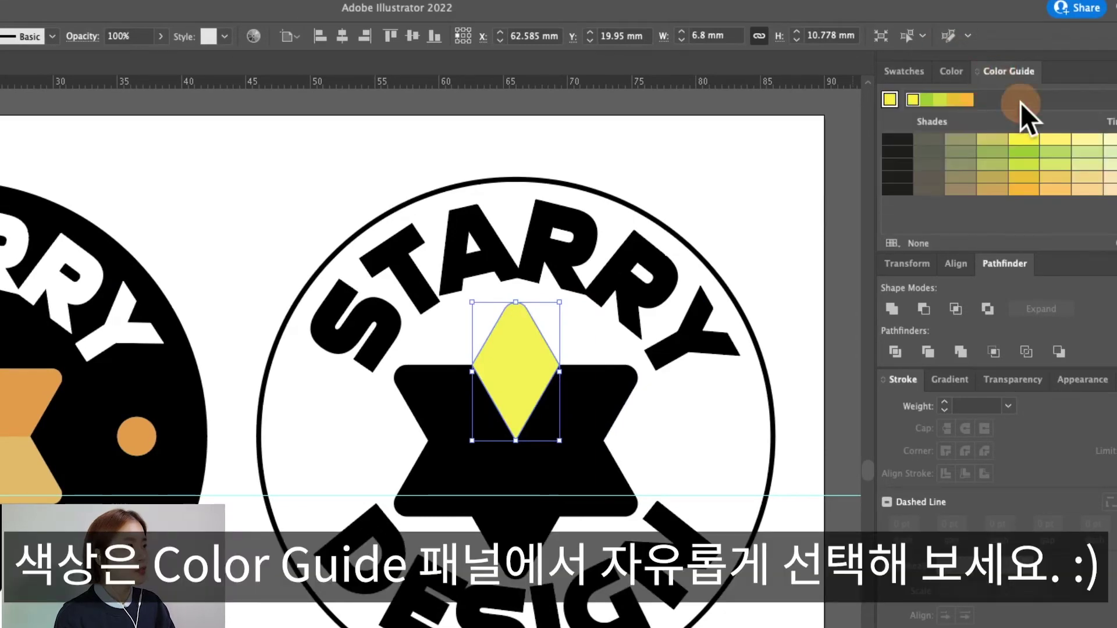
click(1099, 107)
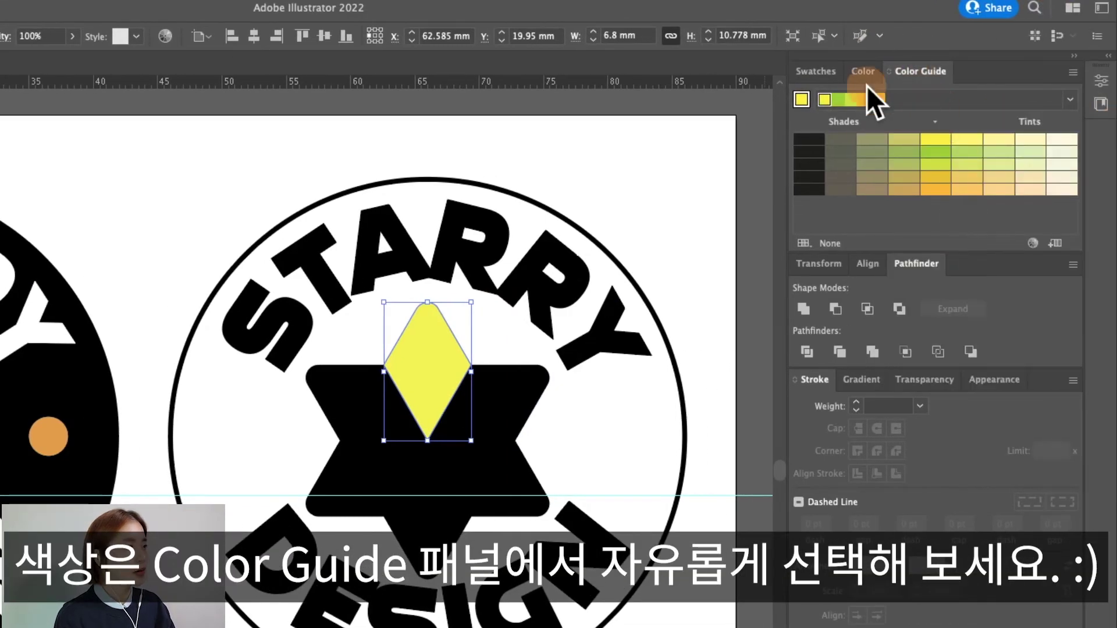
click(824, 99)
Step: Give the lower-left and upper-right diamonds brown shades
click(903, 177)
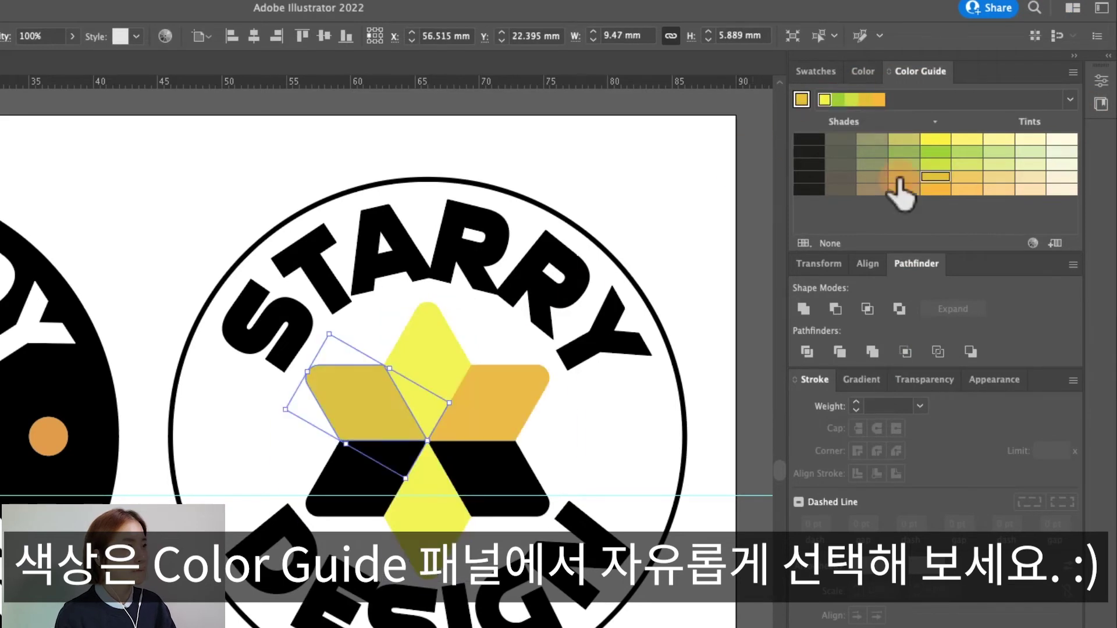
click(931, 185)
click(824, 99)
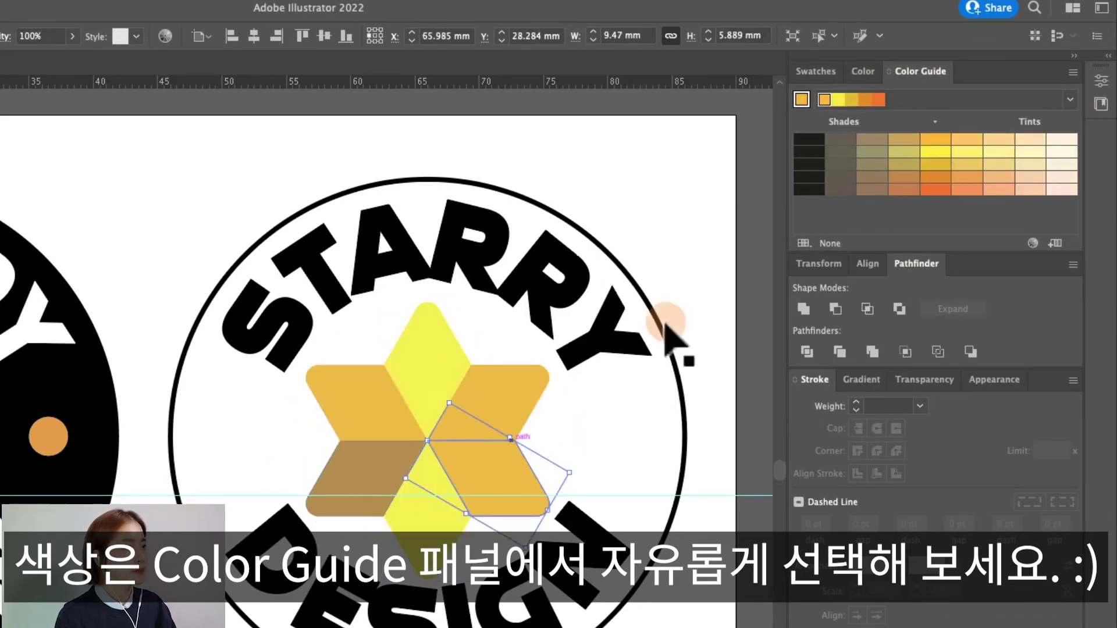
click(903, 189)
click(588, 428)
click(429, 477)
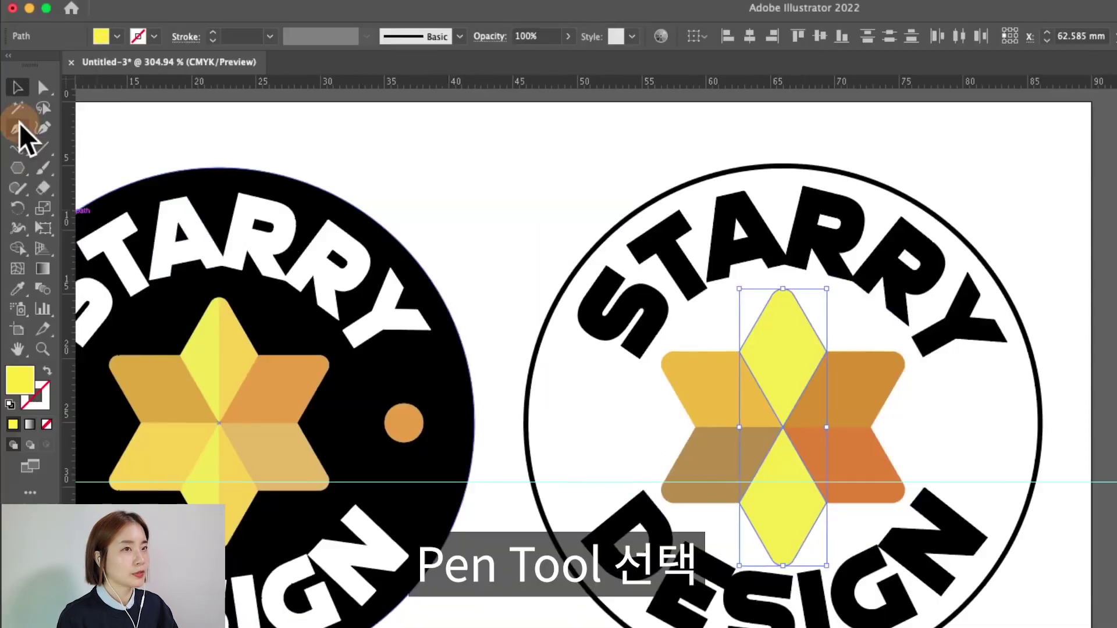
Step: Divide the top and bottom yellow diamonds along a vertical centre line and ungroup the pieces
click(17, 128)
click(783, 198)
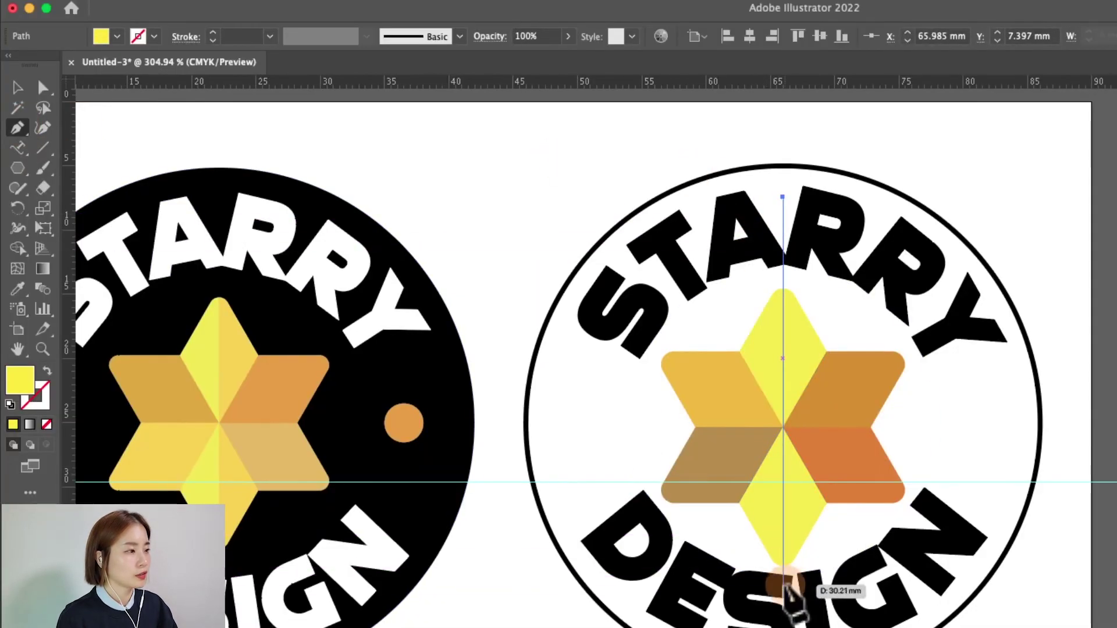
click(783, 588)
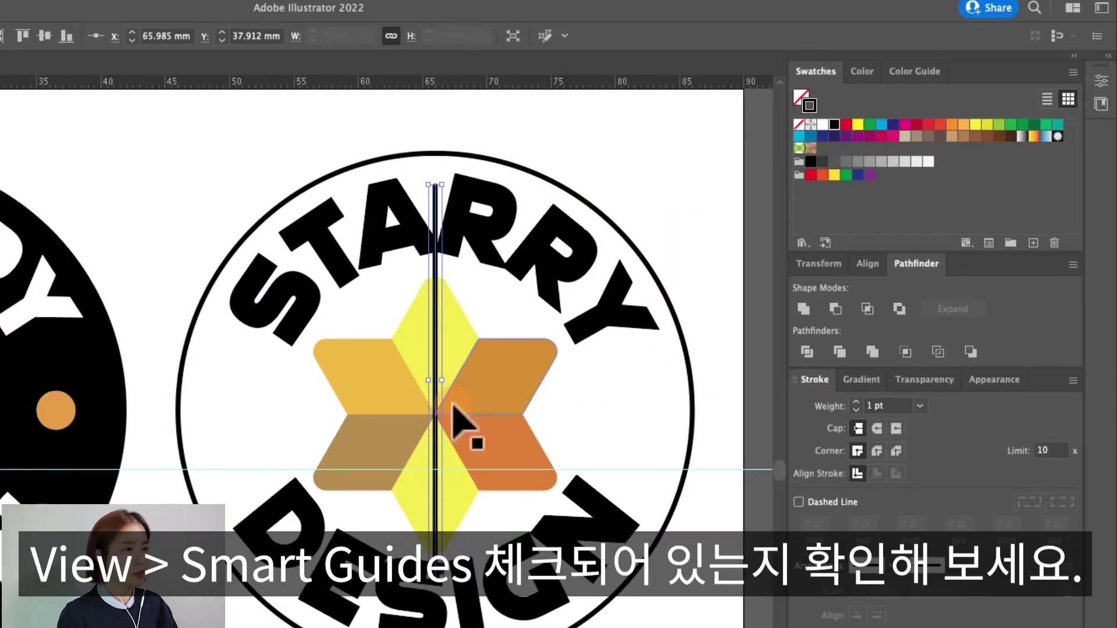
click(437, 353)
shift+click(437, 401)
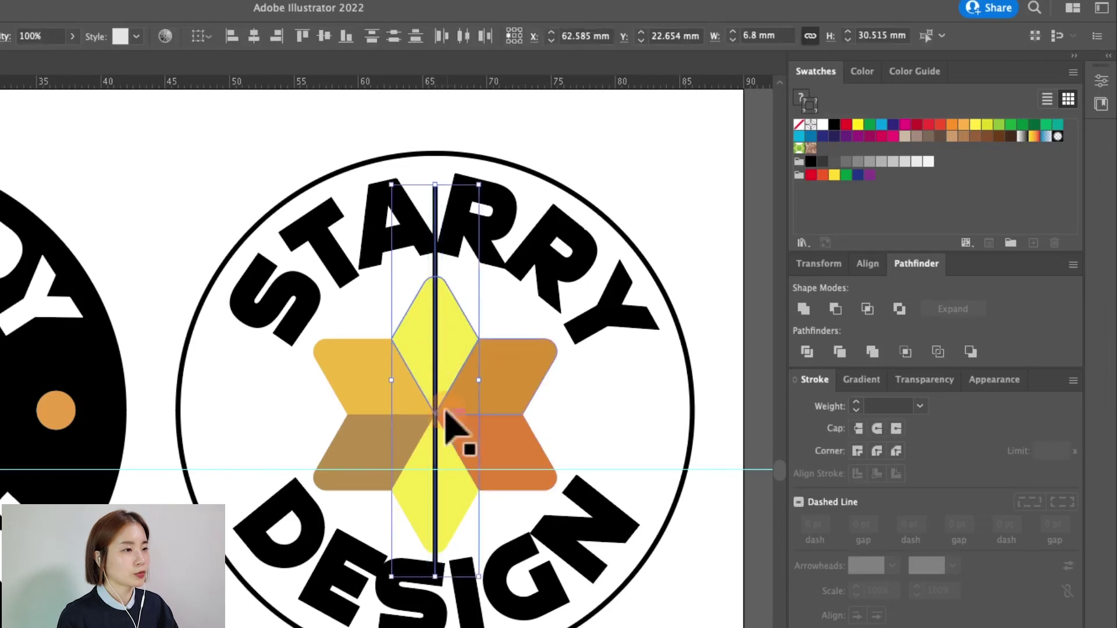
shift+click(442, 476)
key(shift+m)
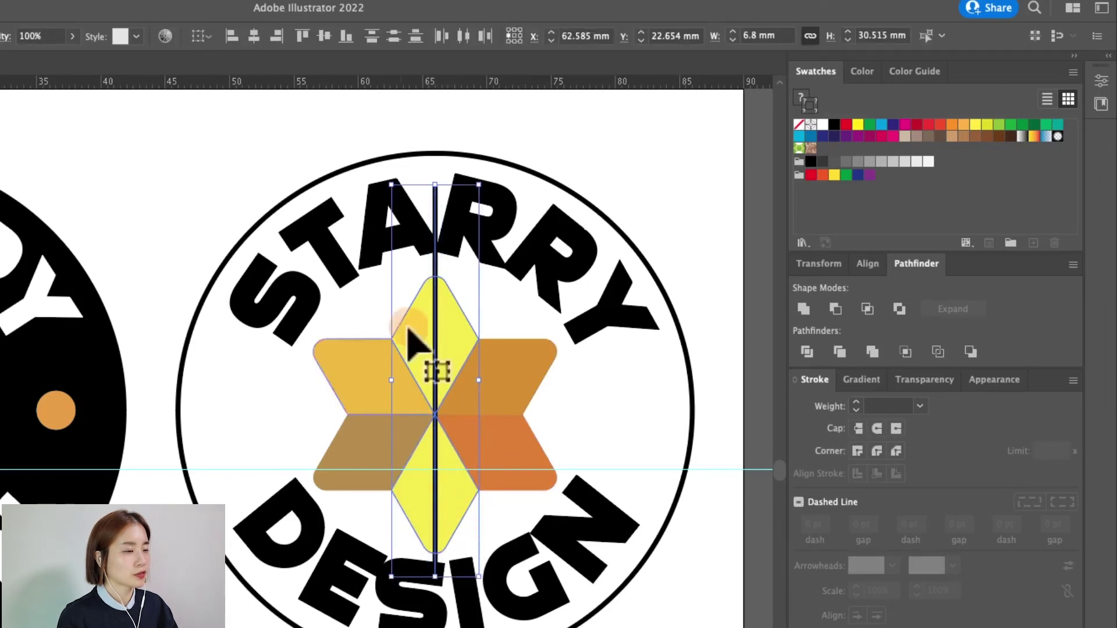
click(806, 352)
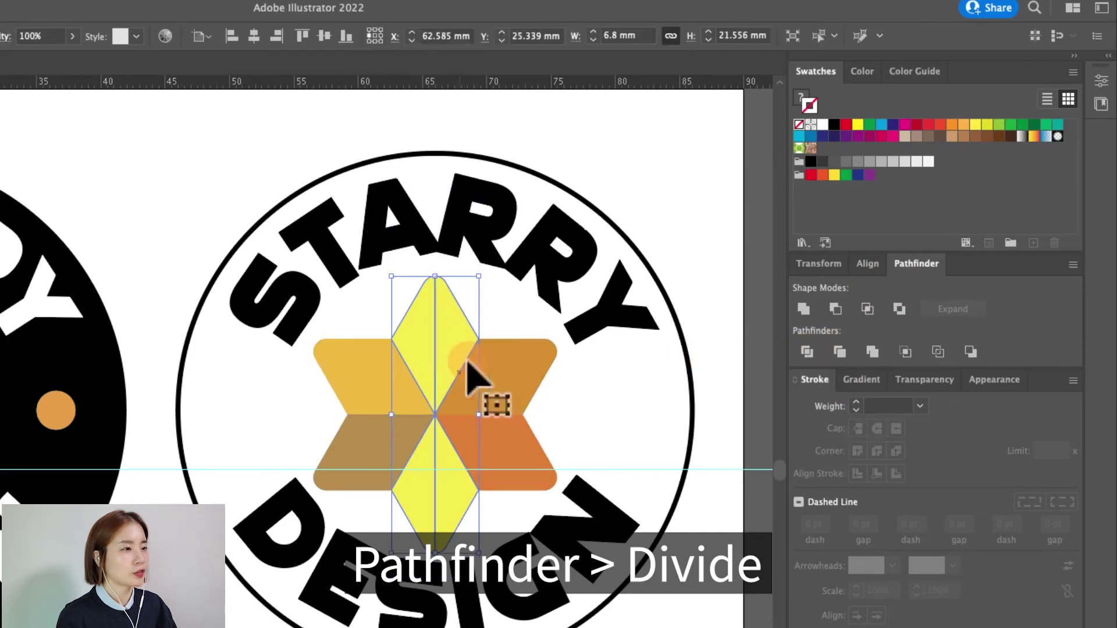
key(ctrl+shift+g)
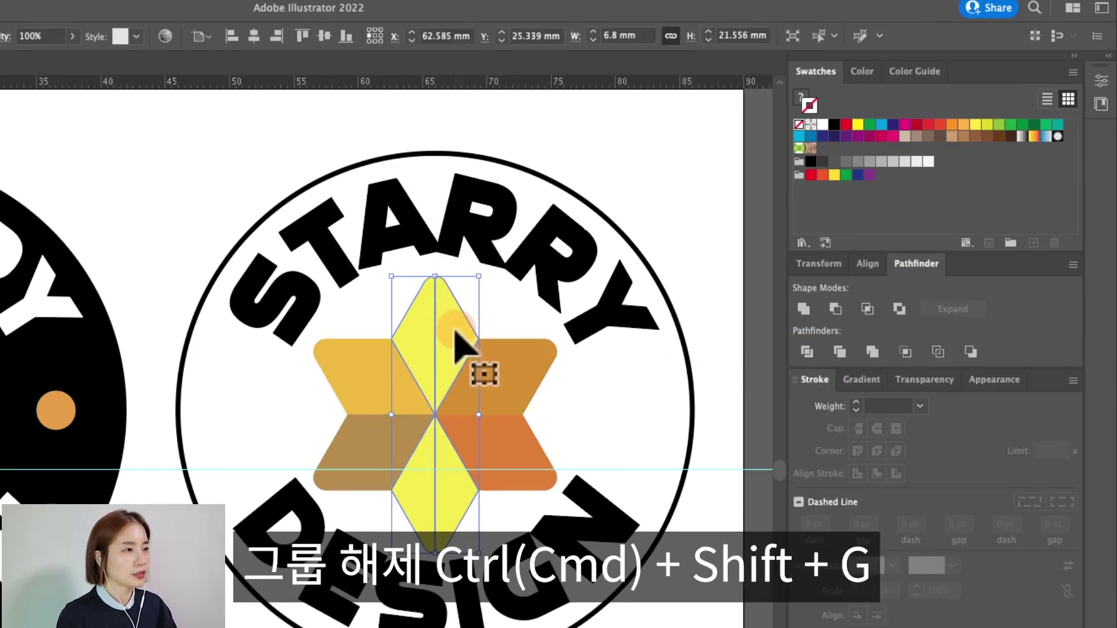
Step: Colour the right halves of the top and bottom diamonds a darker shade
click(507, 314)
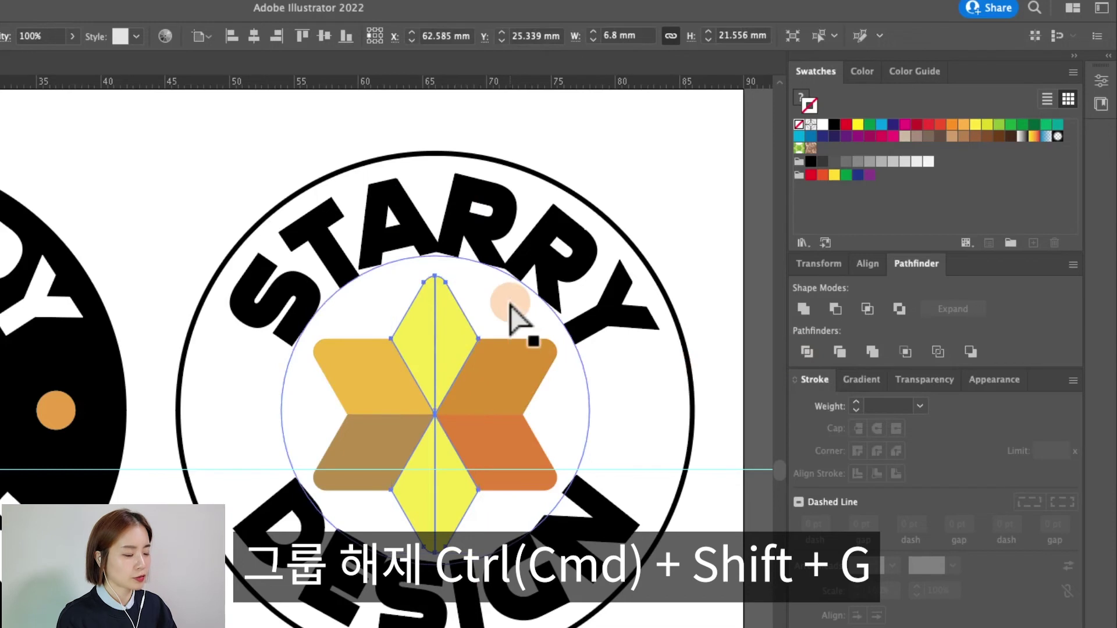
click(414, 330)
click(462, 347)
click(420, 501)
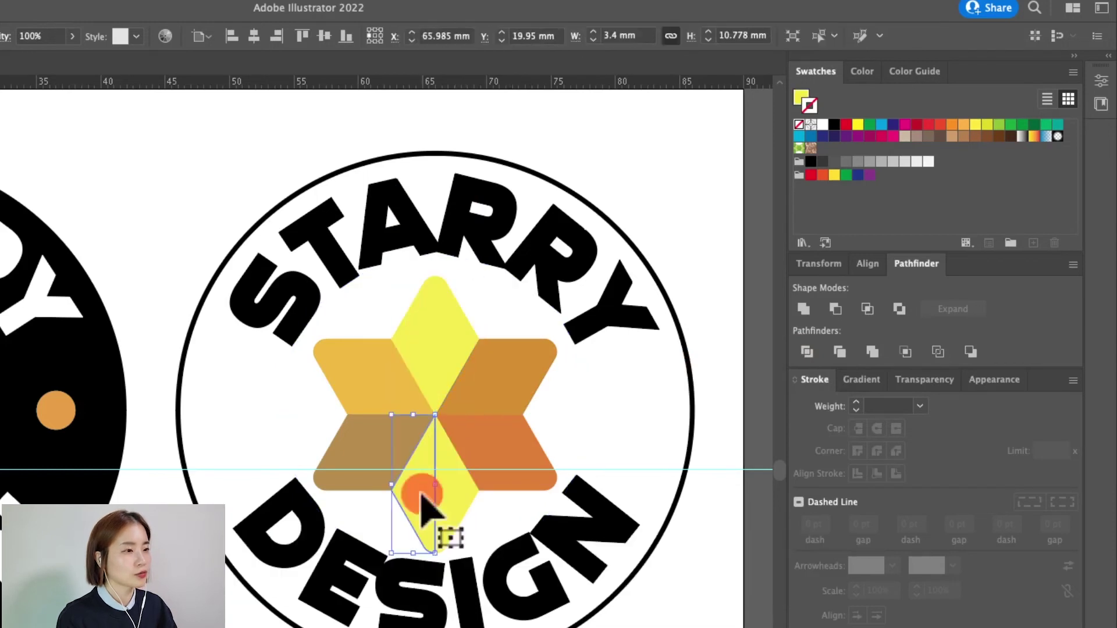
click(455, 496)
click(449, 324)
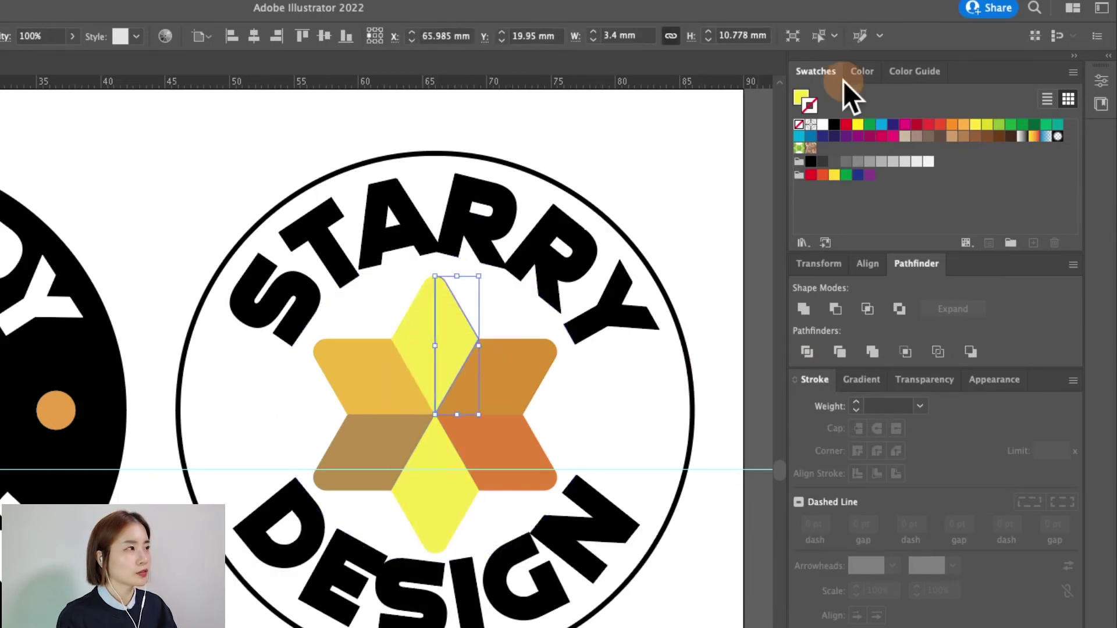
click(899, 72)
shift+click(457, 494)
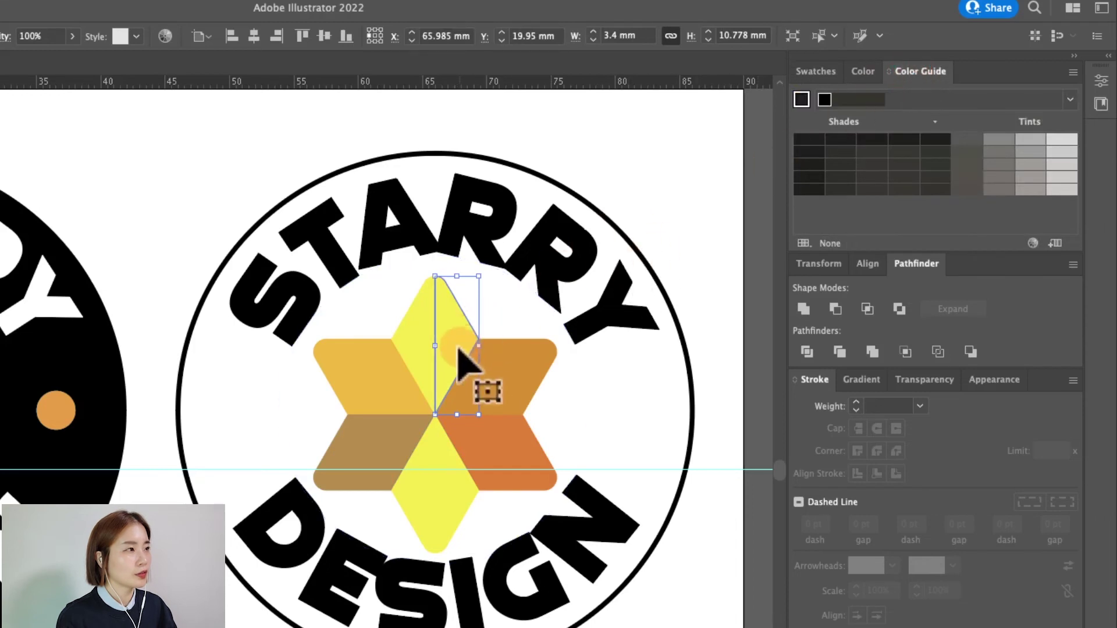
click(877, 100)
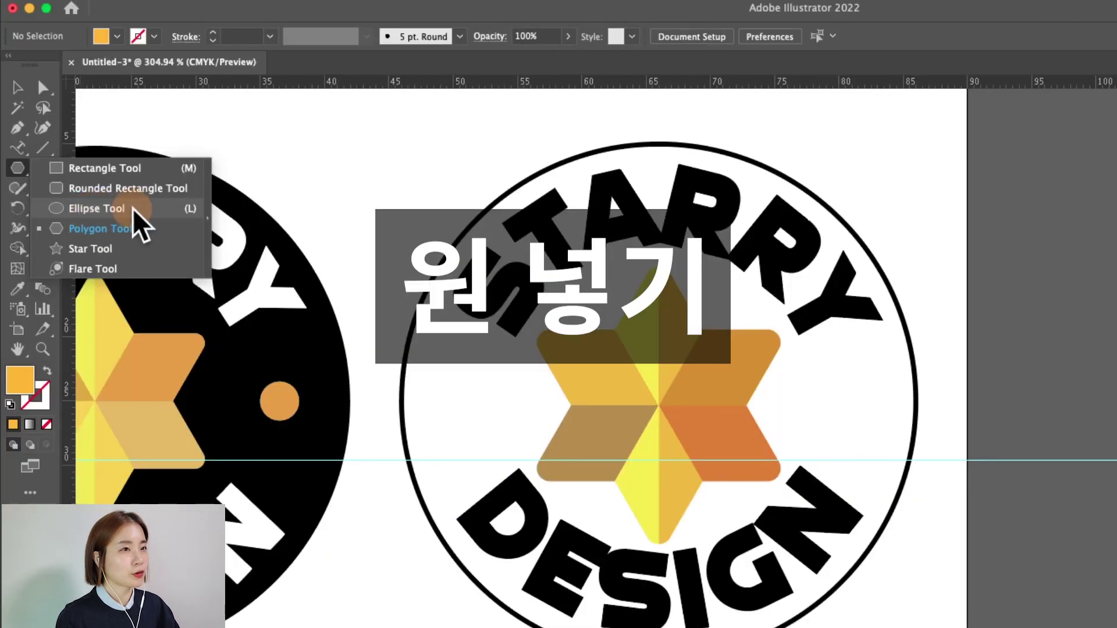
Step: Draw a 4 mm orange dot and place it right of the star
click(156, 221)
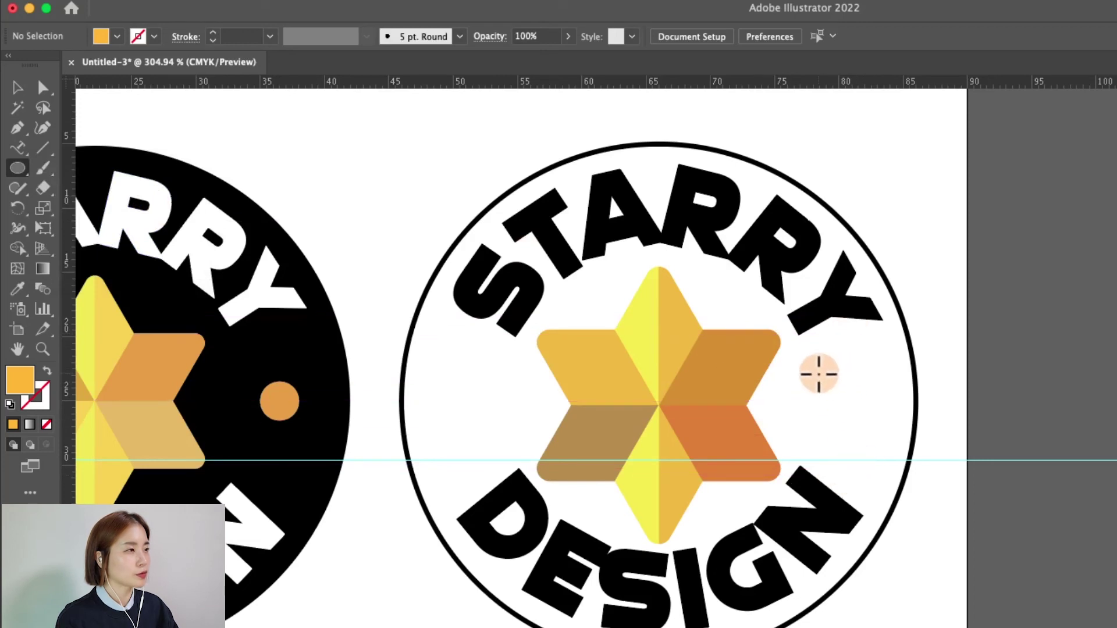
click(830, 383)
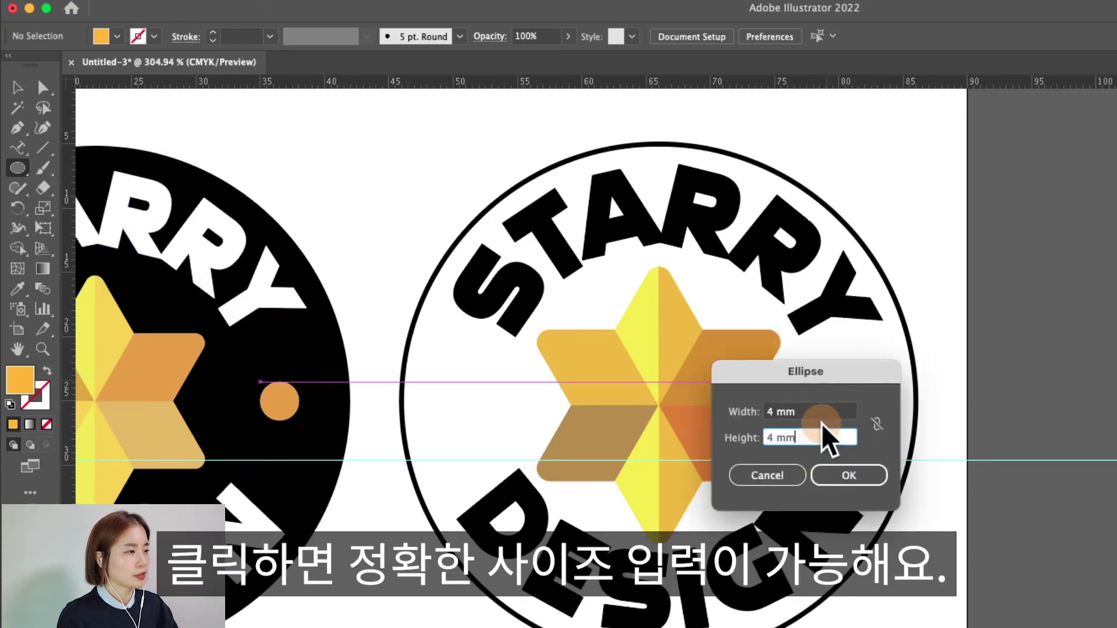
click(849, 474)
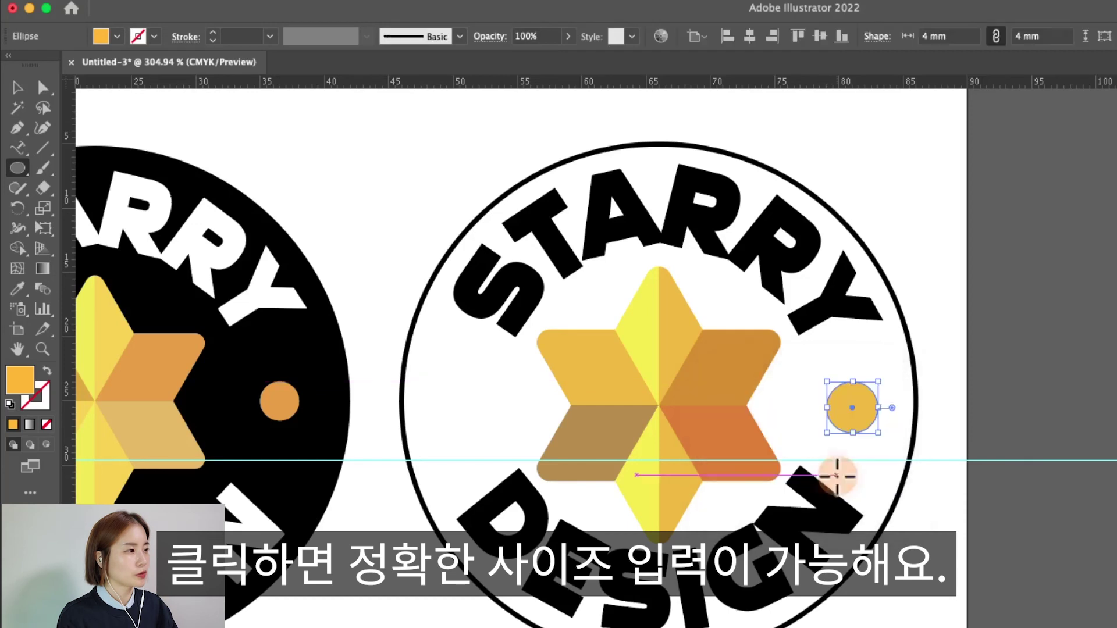
key(v)
mouse_move(845, 423)
mouse_down()
mouse_move(430, 417)
mouse_move(459, 416)
mouse_up()
Step: Copy the dot to the left of the star and give it the star's yellow
click(17, 289)
click(640, 326)
key(v)
click(793, 568)
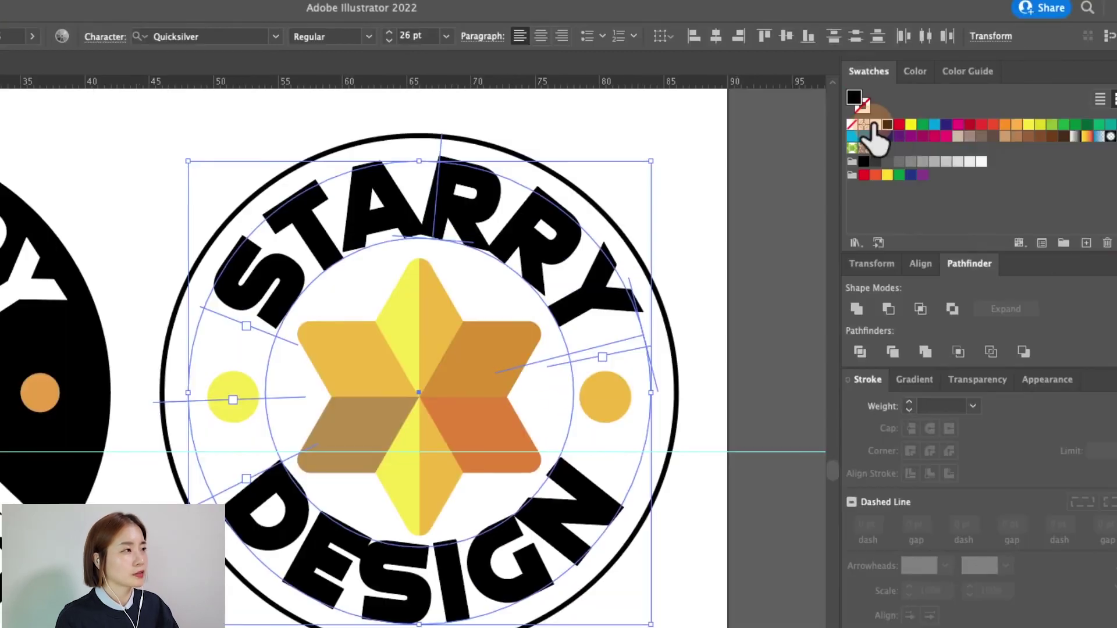
Step: Apply the white swatch to the STARRY/DESIGN type; give the outer circle black fill, stroke None
click(875, 125)
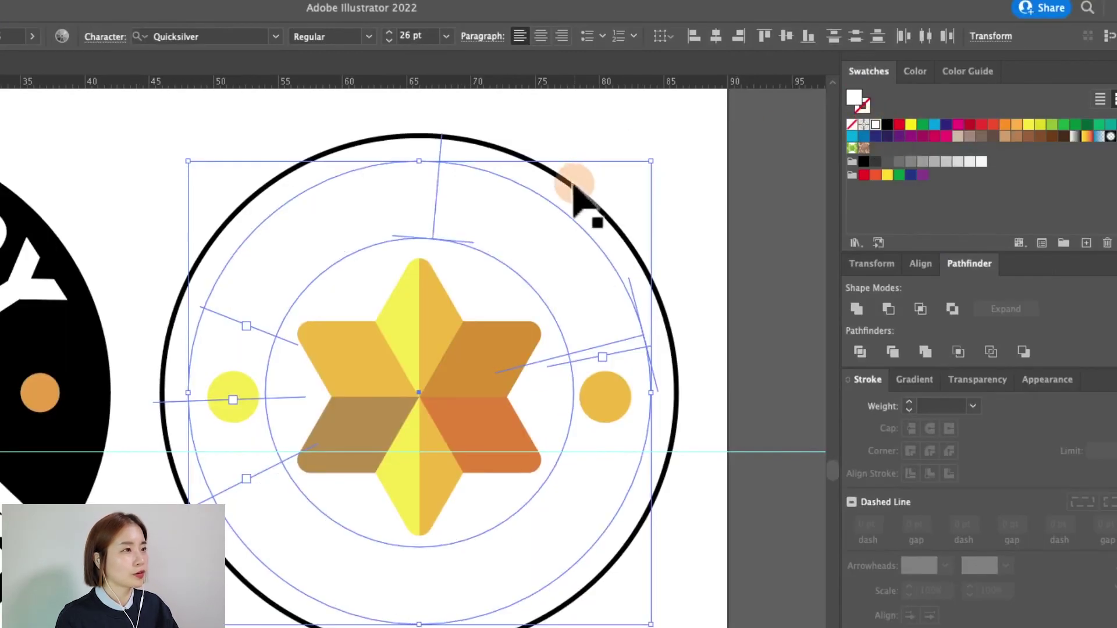
click(588, 220)
click(851, 150)
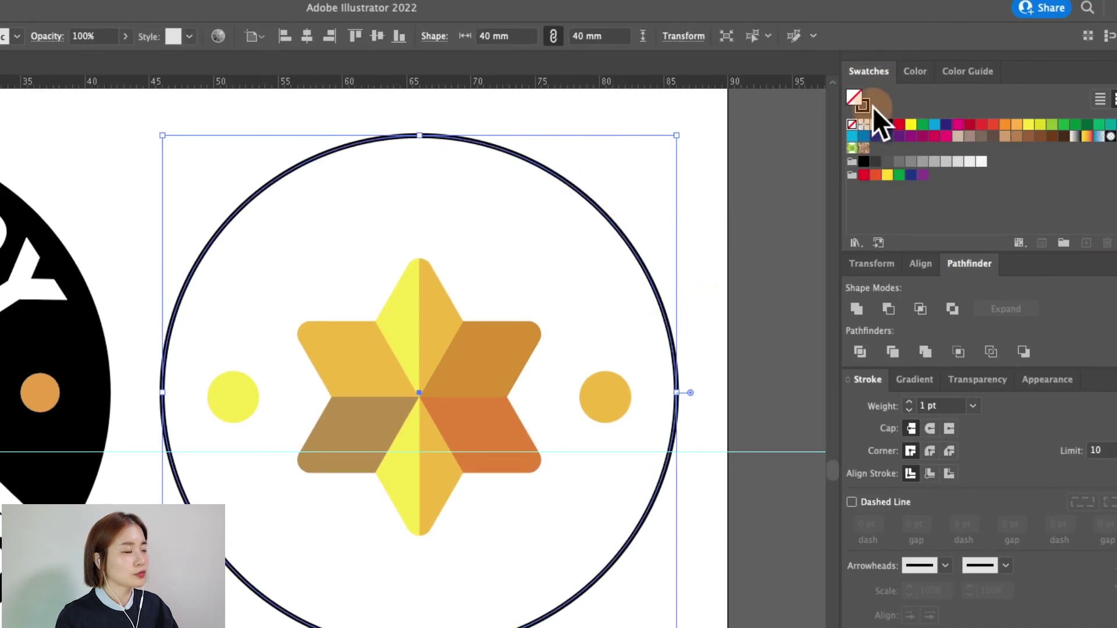
click(886, 124)
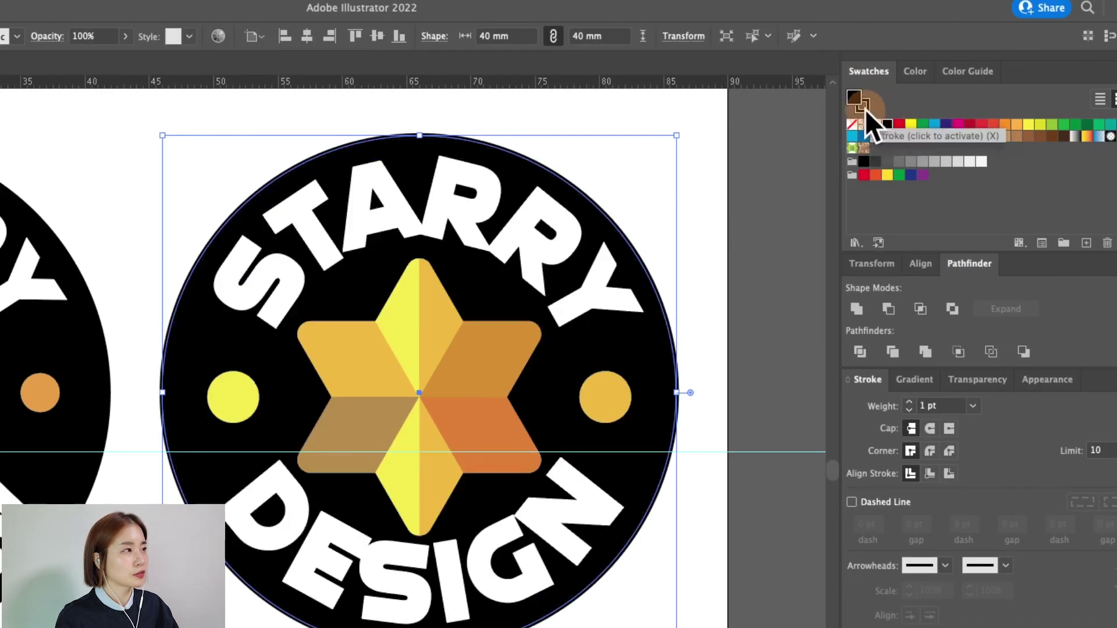
click(864, 105)
click(851, 124)
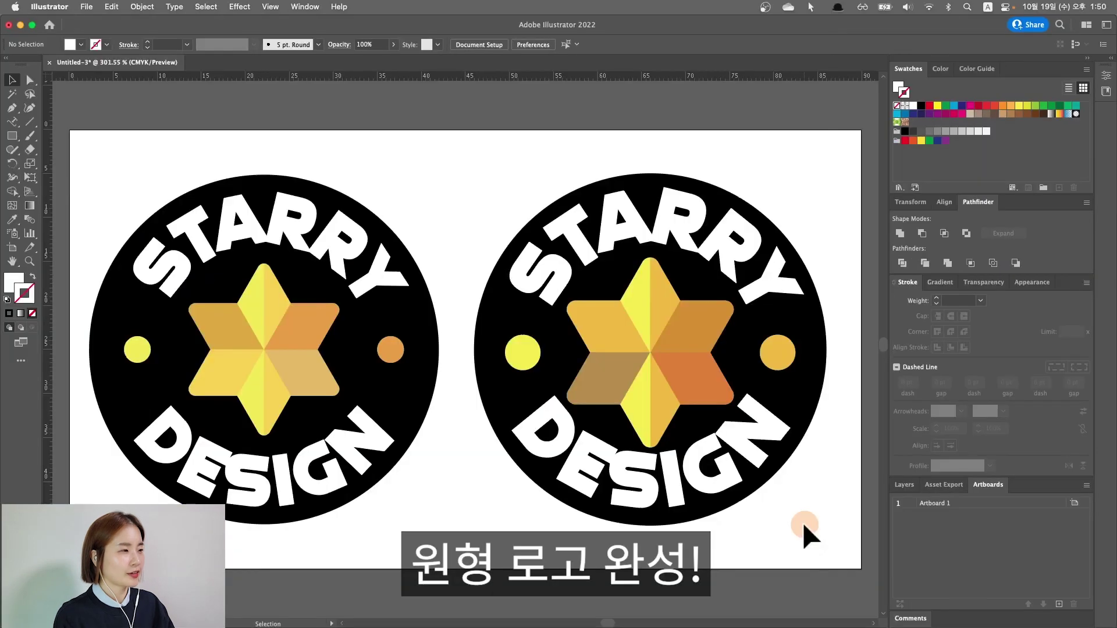